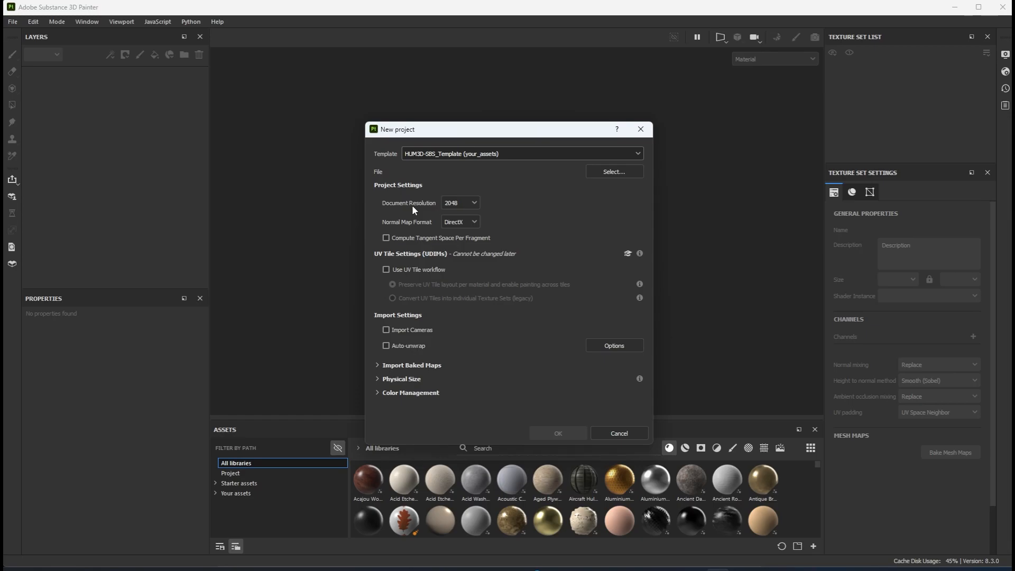
Create a new project from Hum3D_sbs.fbx in the fbx folder using the HUM3D-SBS_Template at 2048 document resolution
left_click(615, 172)
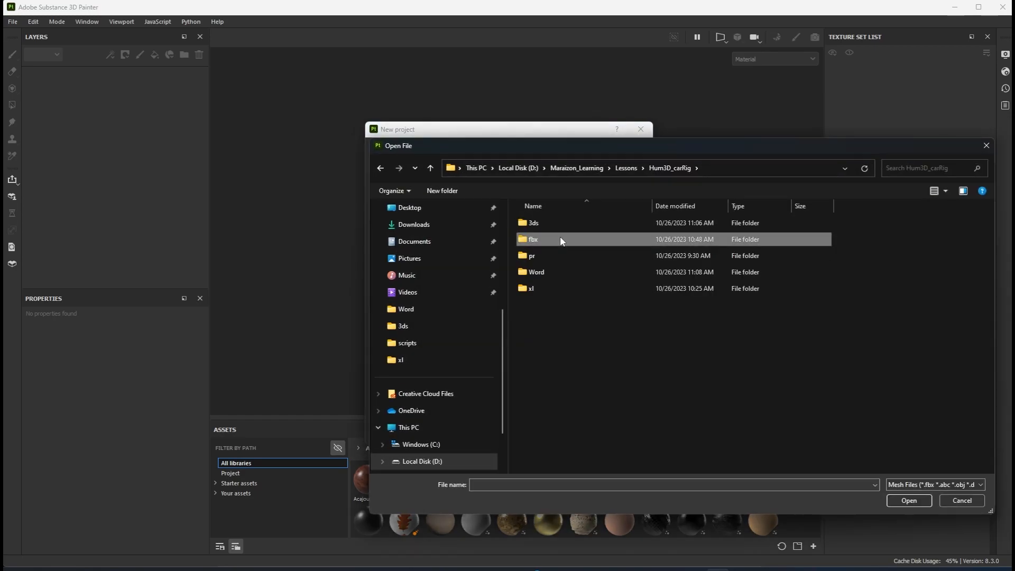
double_click(553, 236)
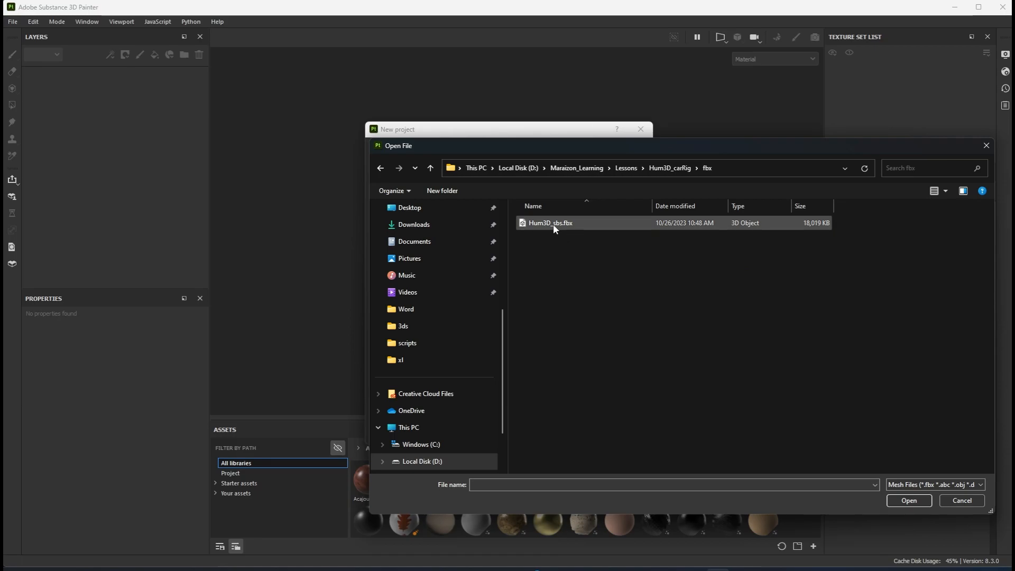
double_click(553, 224)
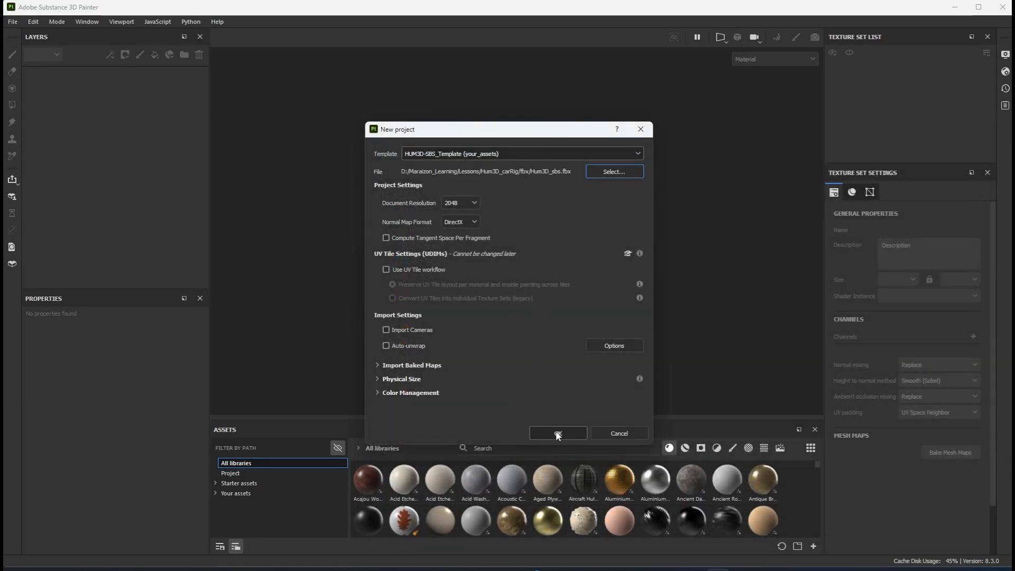
left_click(558, 433)
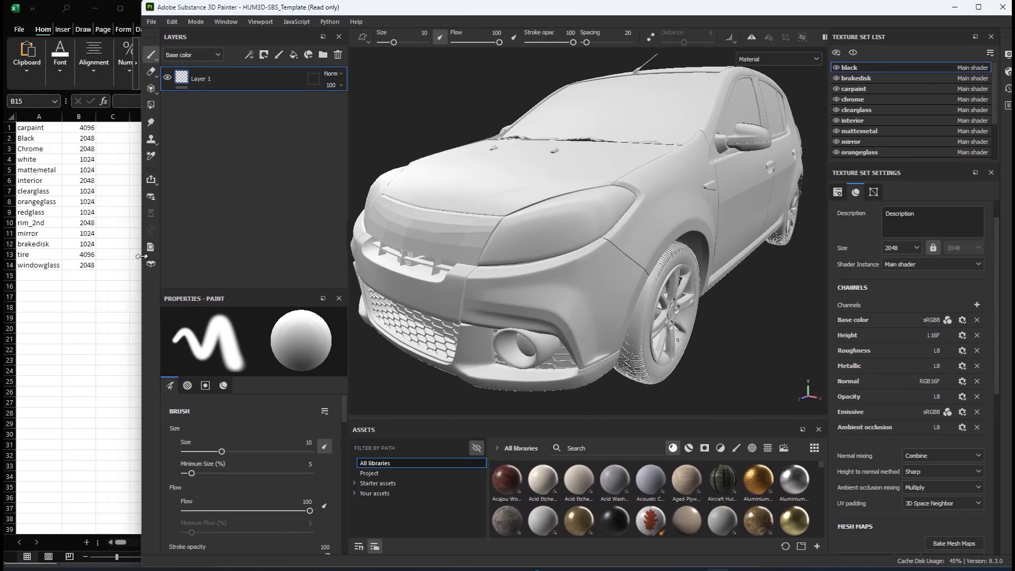
Set the brakedisk texture set's size to 1024 and the carpaint texture set's size to 4096
left_click(853, 79)
left_click(902, 250)
left_click(886, 294)
left_click(857, 88)
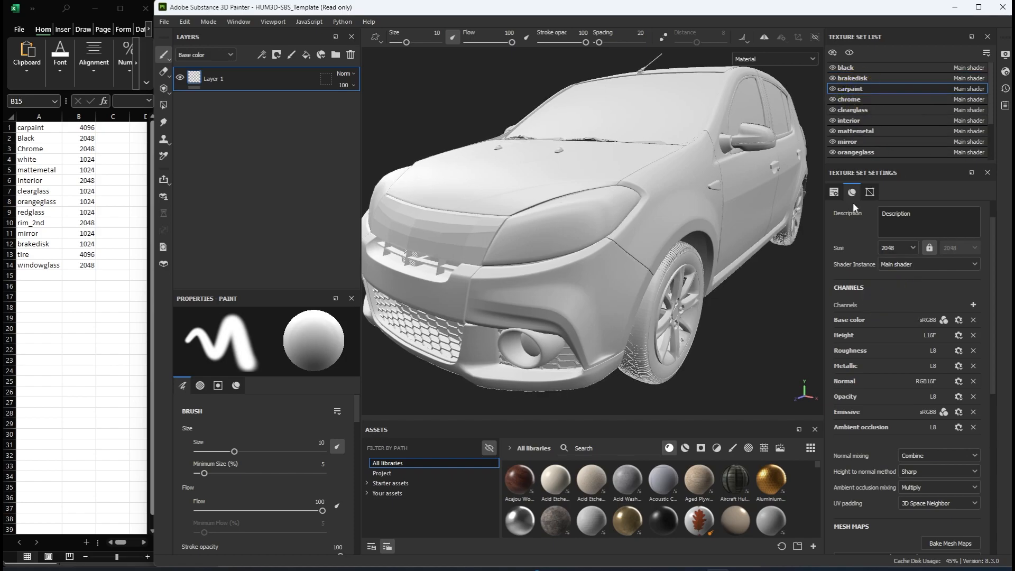
left_click(890, 246)
left_click(893, 315)
Set the white texture set's size to 1024
scroll(857, 148, "down", 2)
left_click(858, 142)
left_click(889, 250)
left_click(890, 294)
Open mesh map baking and bake only the carpaint and tire texture sets at an output size of 4096
left_click(862, 152)
left_click(966, 544)
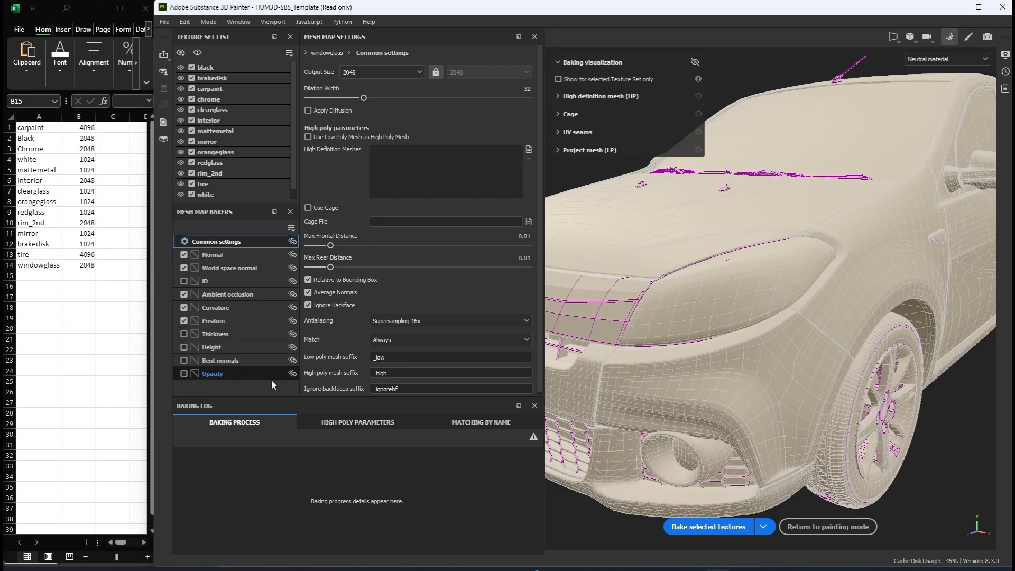
left_click(362, 72)
left_click(349, 159)
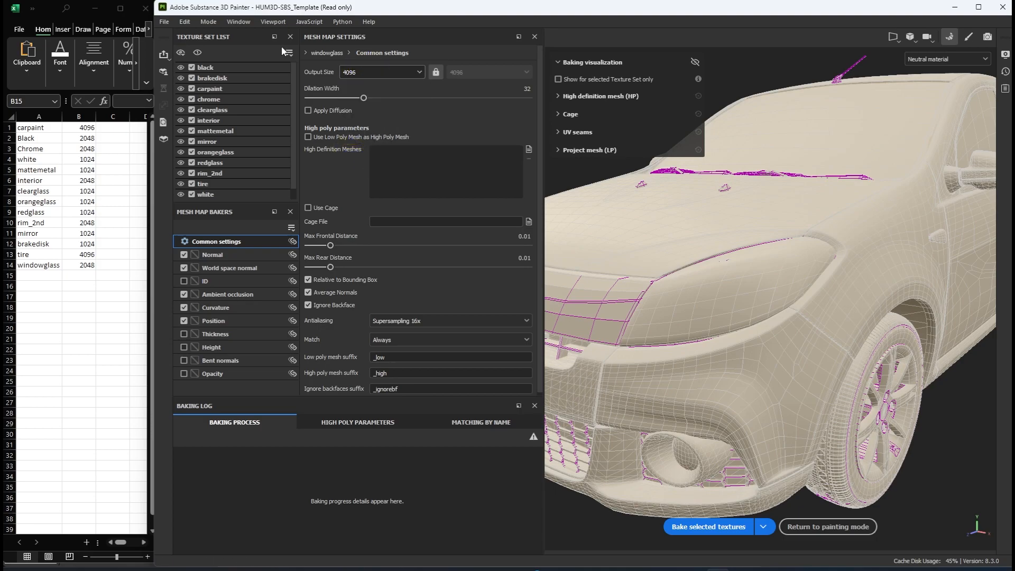
left_click(289, 53)
left_click(310, 140)
left_click(78, 127)
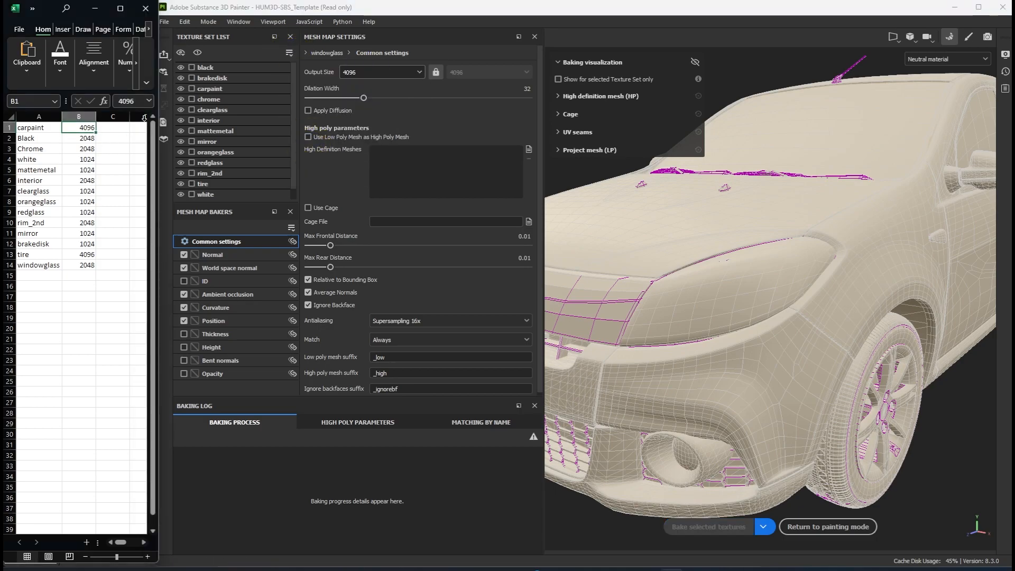
left_click(191, 91)
left_click(191, 183)
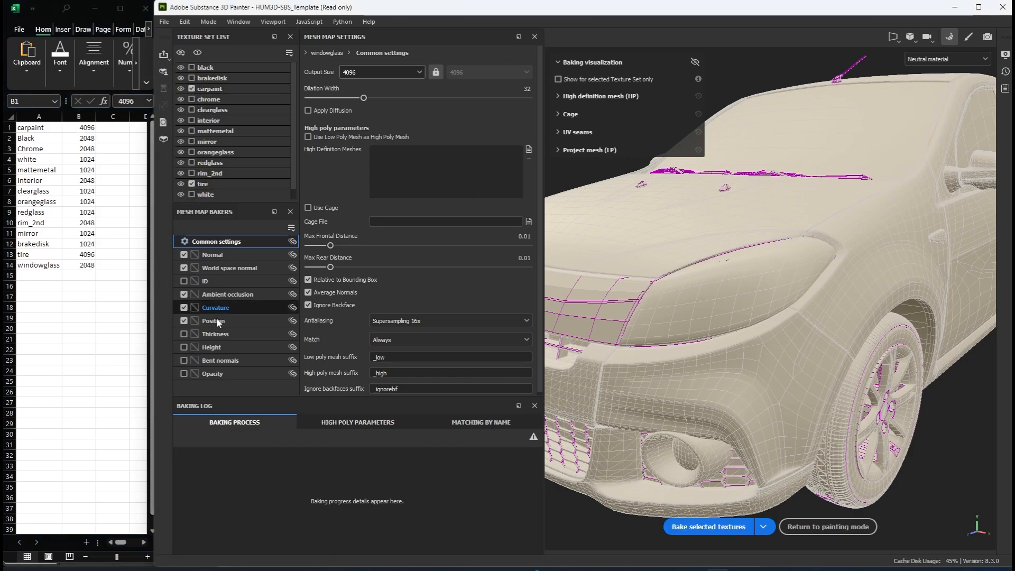
left_click(722, 529)
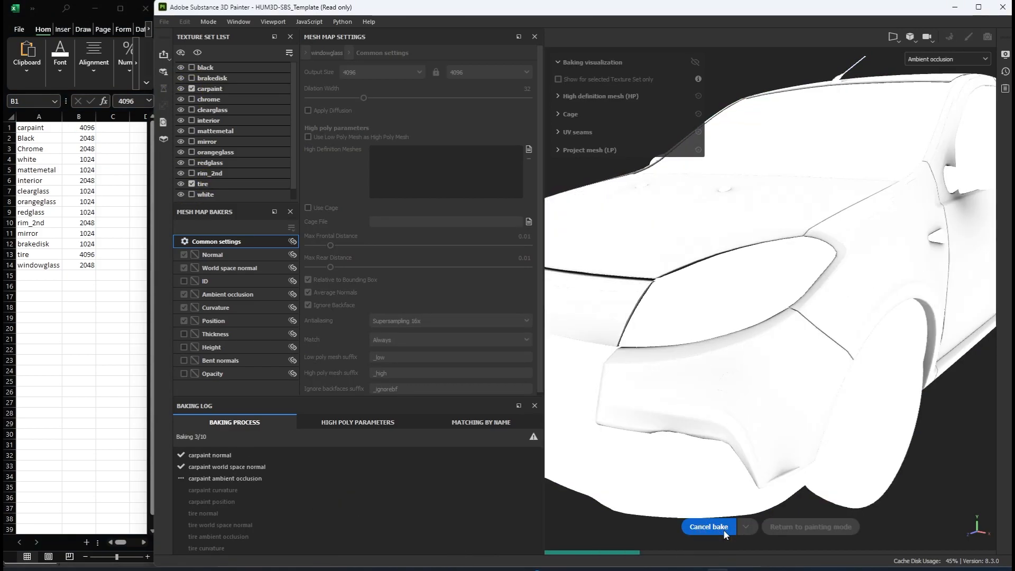
Bake only the black, chrome, interior, rim_2nd and windowglass texture sets at an output size of 2048
left_click(290, 52)
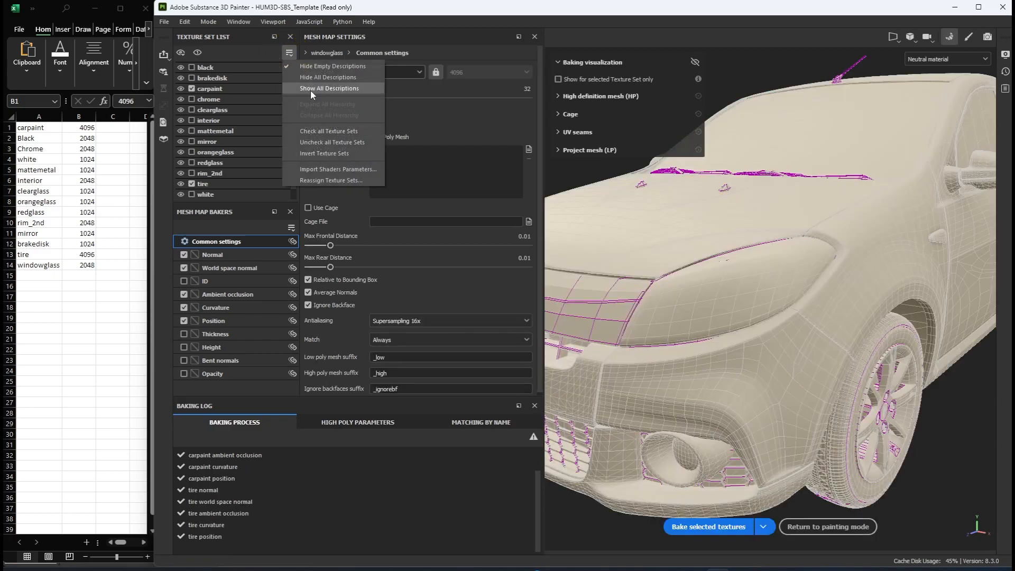
left_click(314, 141)
left_click(381, 72)
left_click(353, 151)
left_click(192, 67)
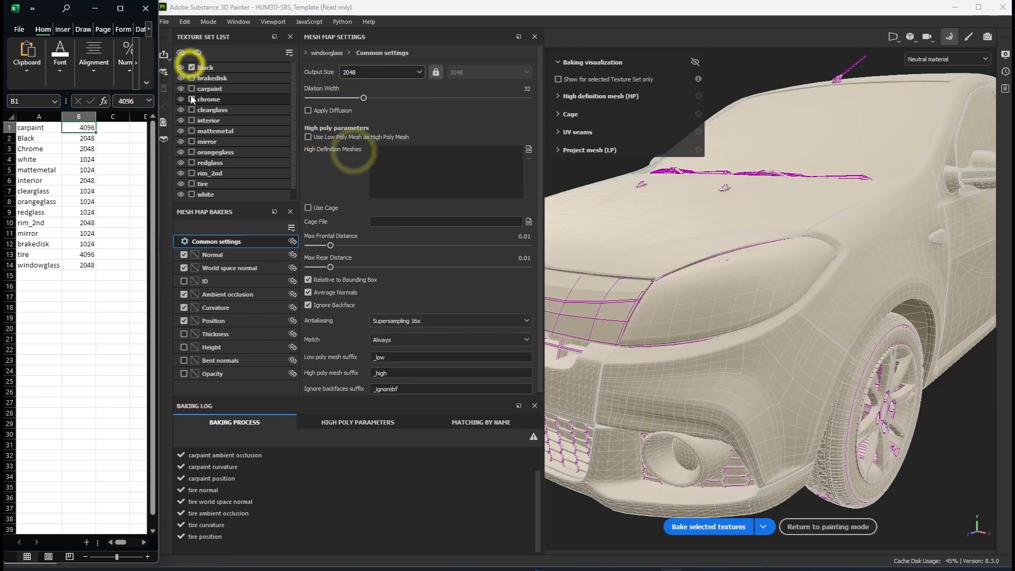
left_click(191, 99)
left_click(192, 120)
left_click(192, 172)
scroll(192, 191, "down", 1)
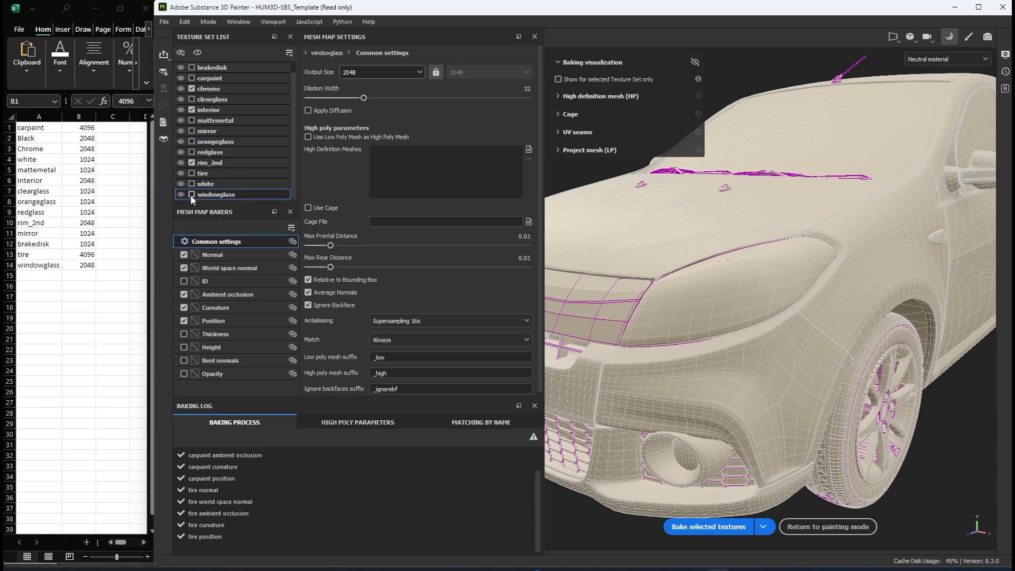
left_click(192, 194)
left_click(707, 527)
Bake only white, mattemetal, clearglass, orangeglass, redglass, mirror and brakedisk at an output size of 1024, and return to painting mode
left_click(289, 52)
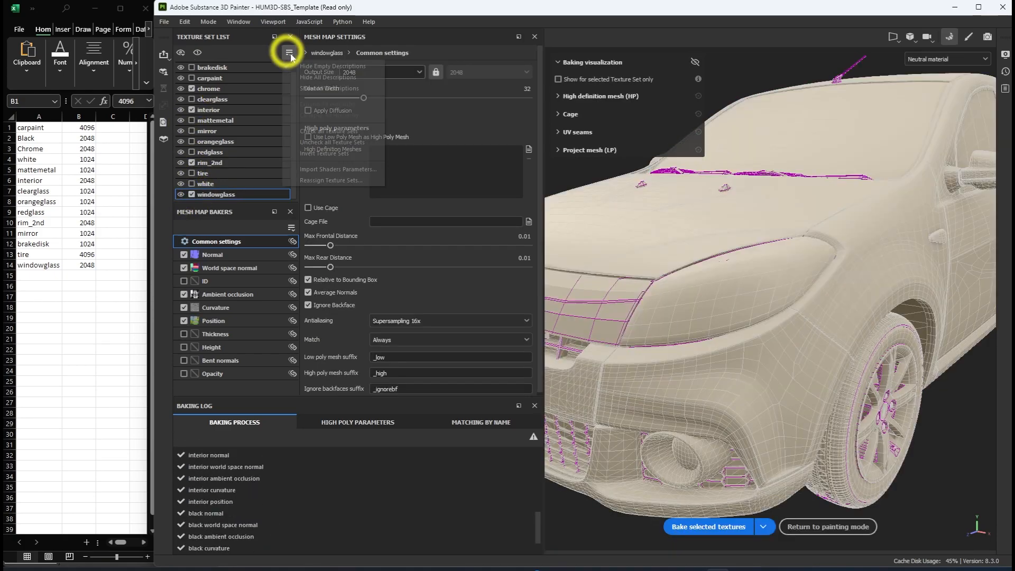
left_click(323, 141)
left_click(353, 72)
left_click(350, 138)
left_click(191, 183)
left_click(192, 120)
left_click(192, 98)
left_click(192, 141)
left_click(191, 152)
left_click(192, 131)
left_click(192, 67)
left_click(711, 527)
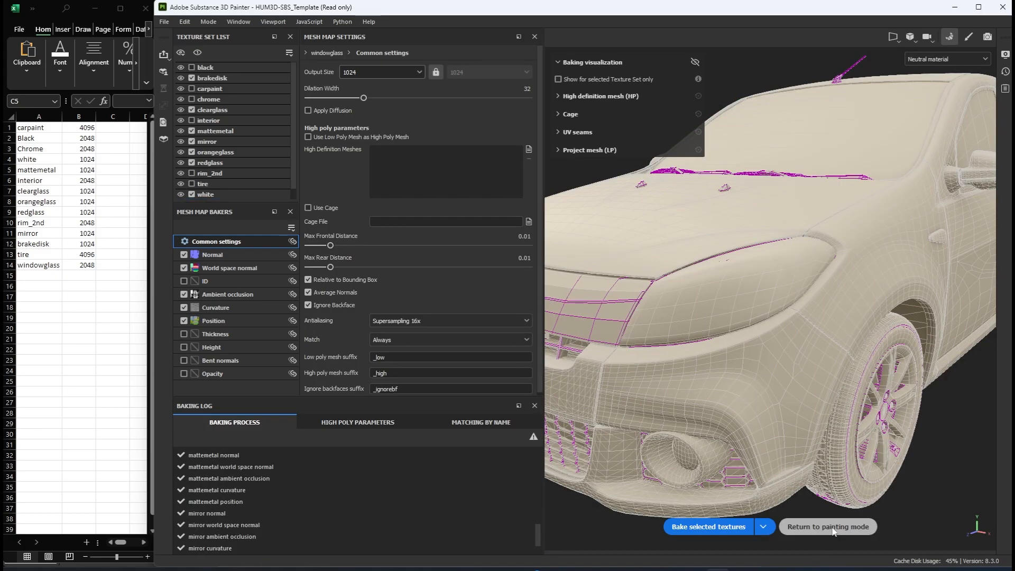
left_click(835, 528)
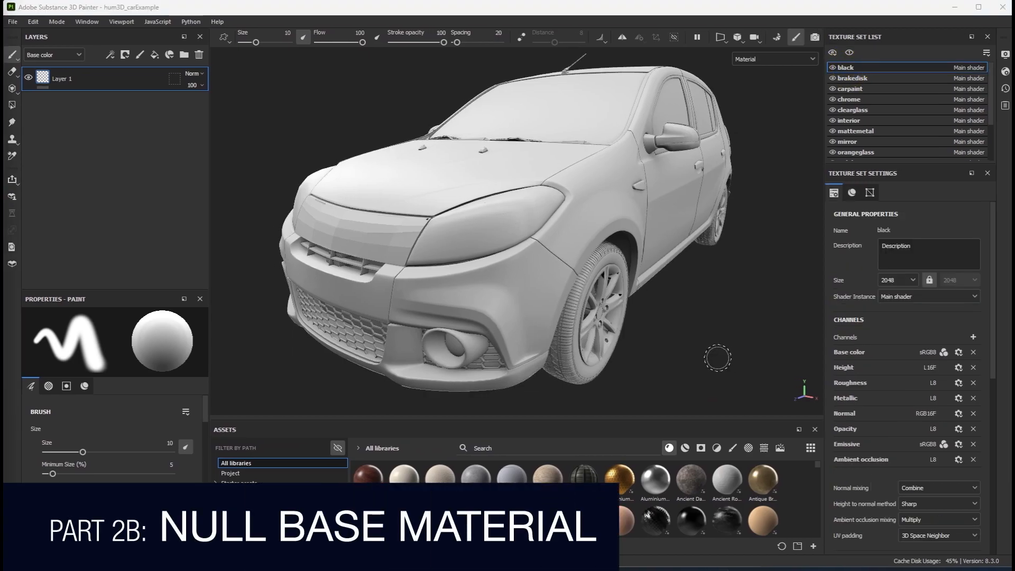
Add a fill layer to the black texture set and name it Nullbase
left_click(155, 55)
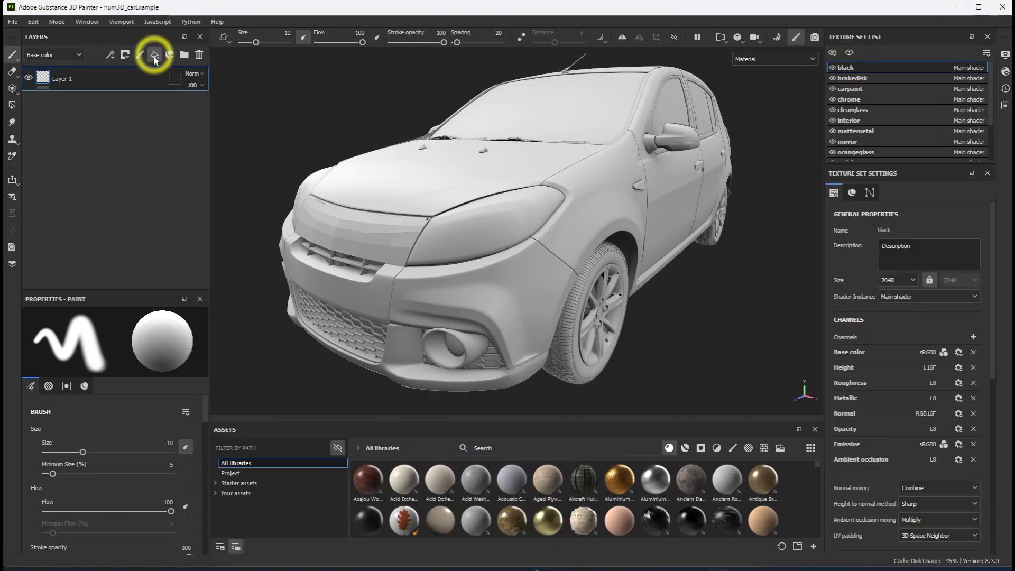
double_click(64, 79)
type("Nullbase")
key("Return")
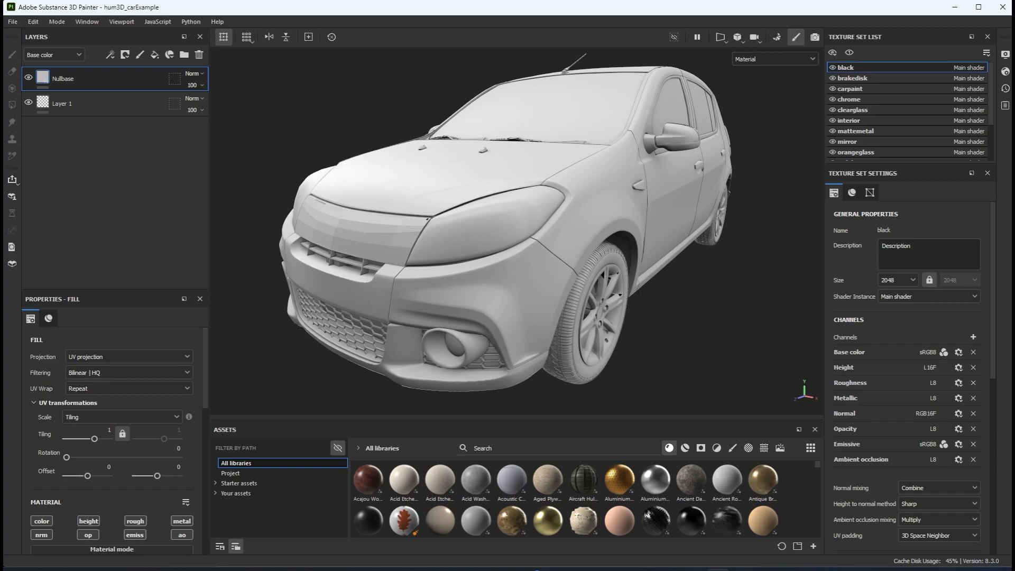
Limit the Nullbase fill layer to the color and roughness channels
left_click(43, 521, "alt")
left_click(136, 521)
scroll(150, 518, "down", 3)
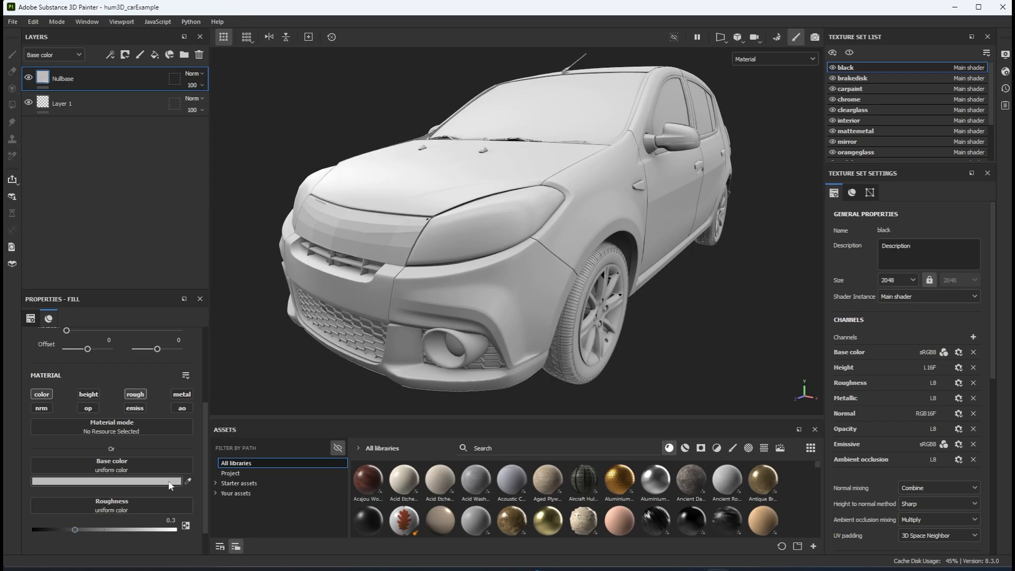
Set the Nullbase layer's base color to an HSV value of 0.18 and its roughness to 0.65
left_click(132, 481)
double_click(376, 444)
type(".18")
key("Return")
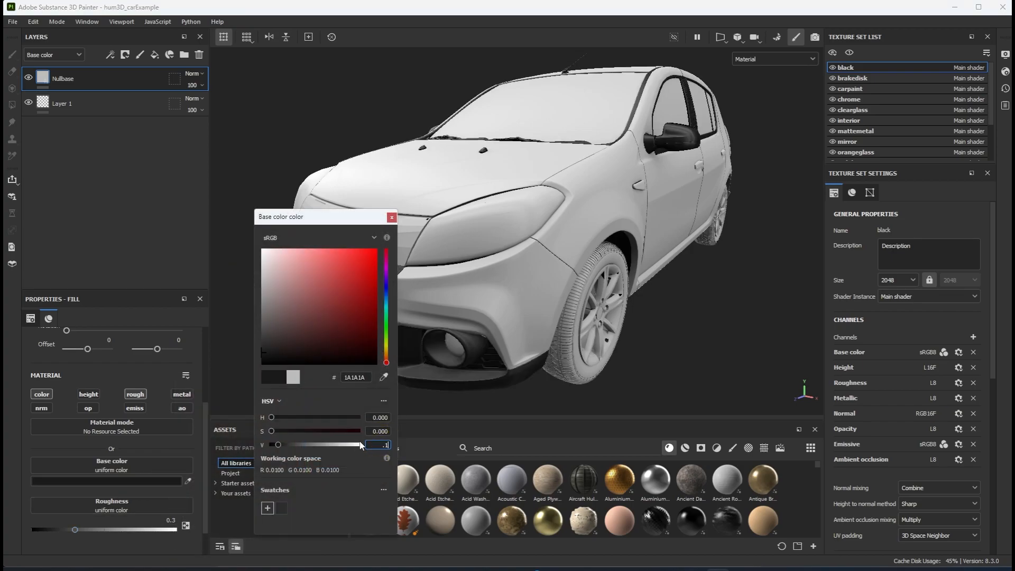
mouse_move(386, 236)
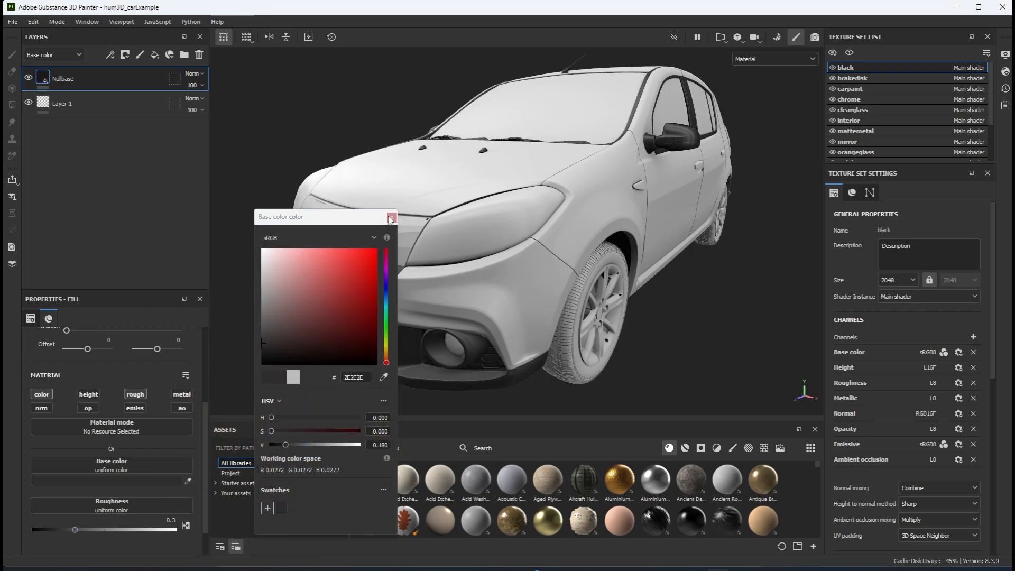
left_click(392, 217)
double_click(171, 521)
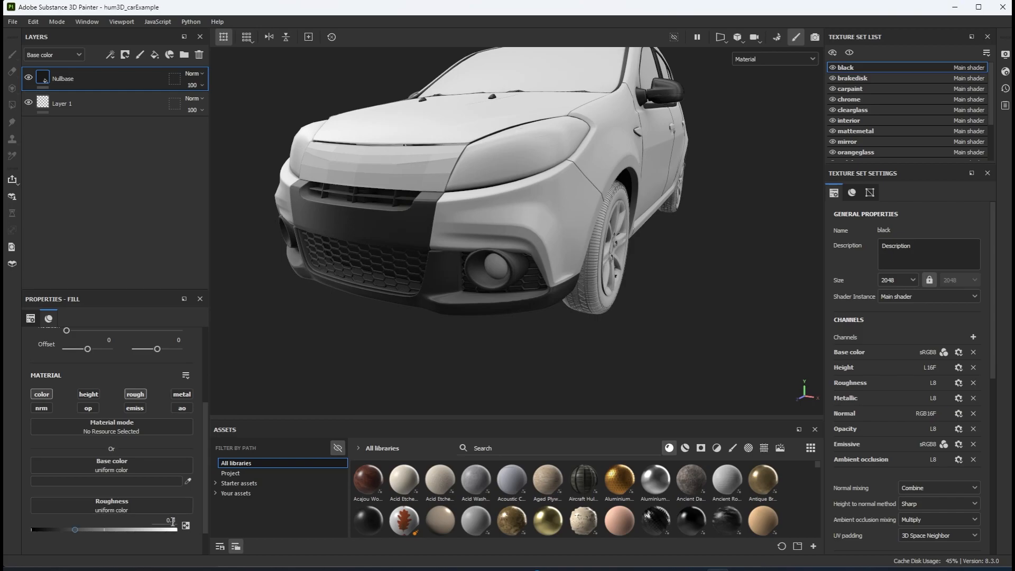
type(".65")
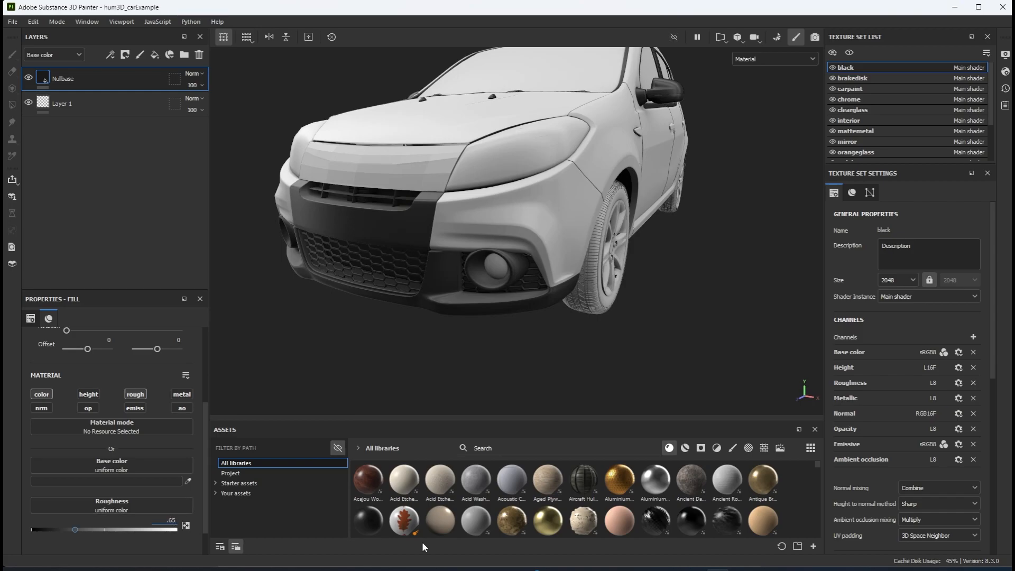
key("Return")
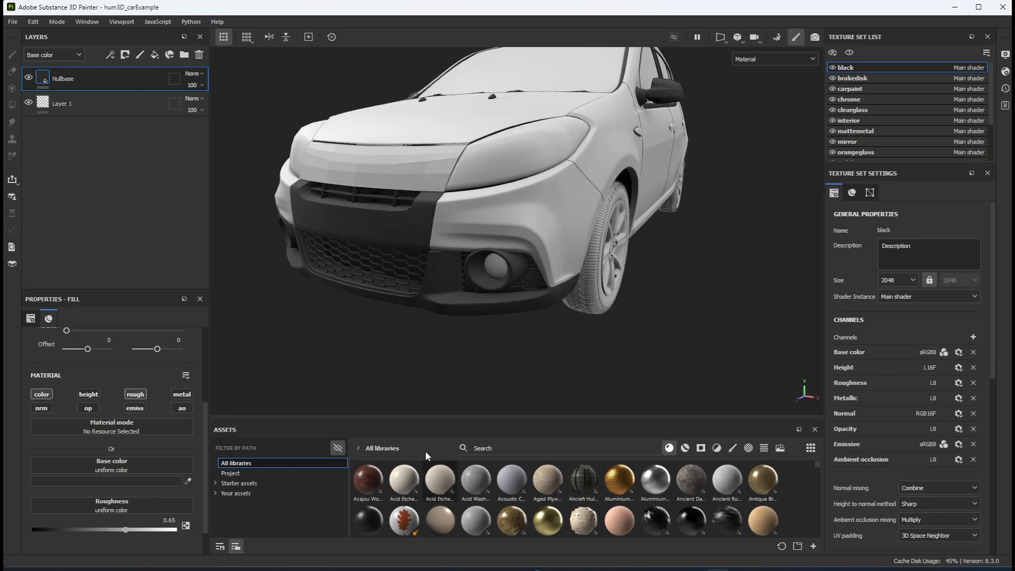
Instantiate the Nullbase layer across all other texture sets
right_click(85, 77)
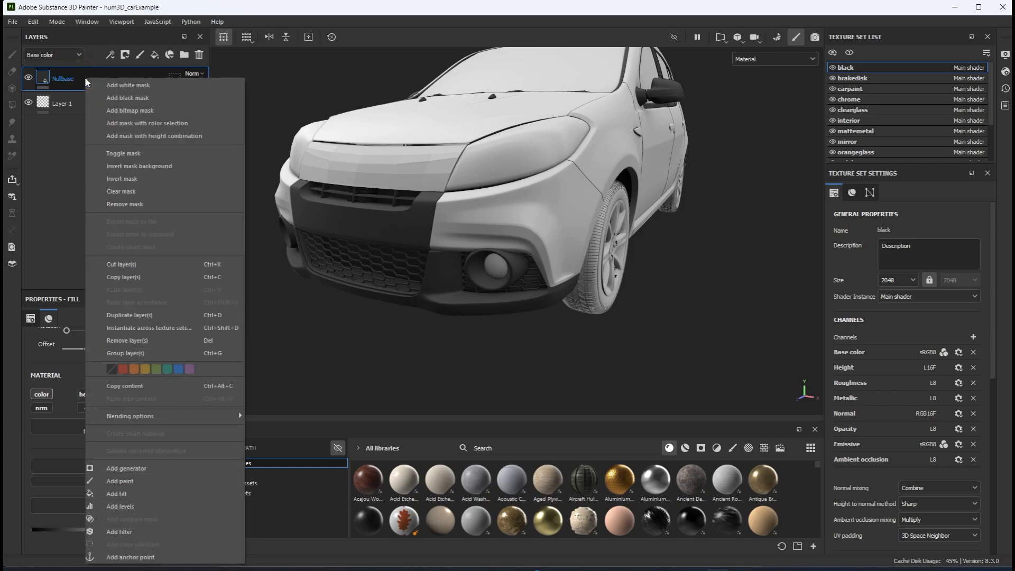
left_click(185, 328)
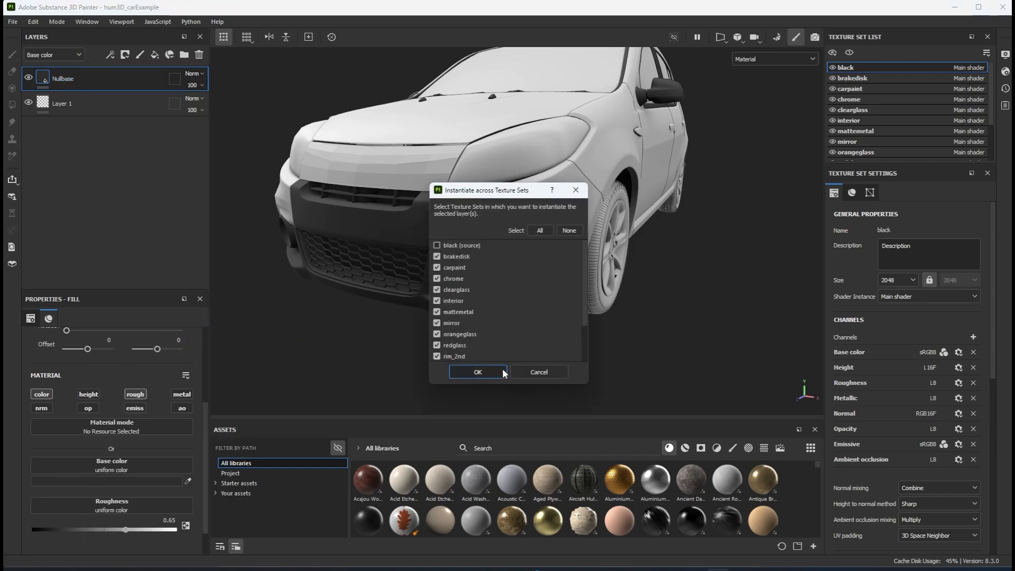
left_click(478, 371)
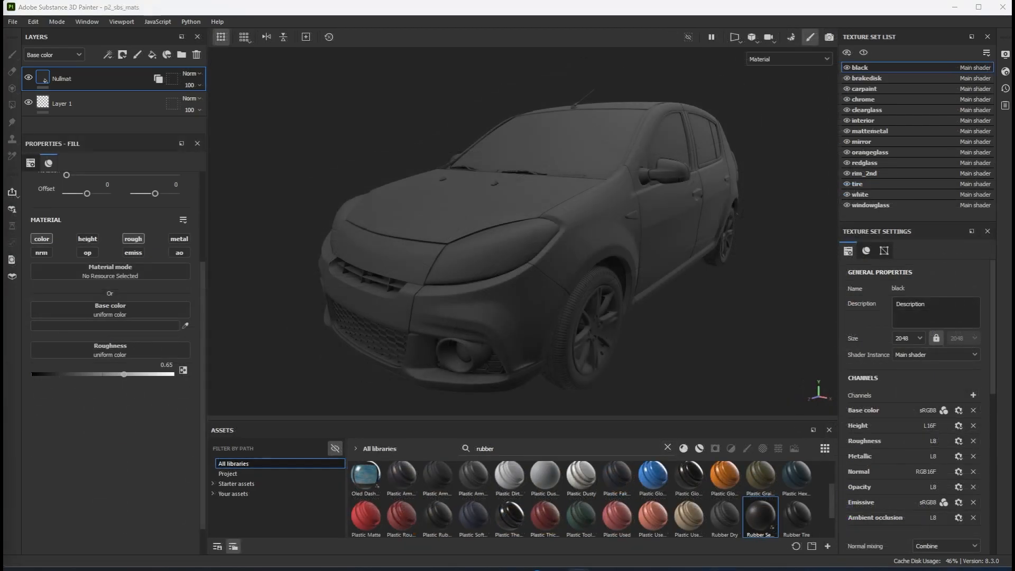
Isolate the tire texture set and add the Rubber Seal Fine Grain material above its Nullmat instance layer
left_click(890, 185)
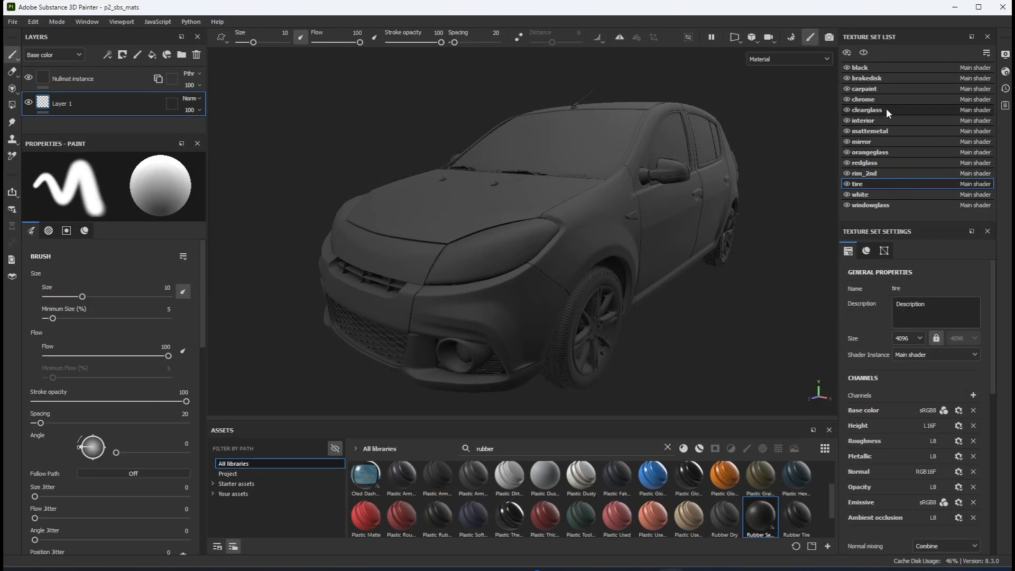
left_click(864, 53)
left_click(684, 449)
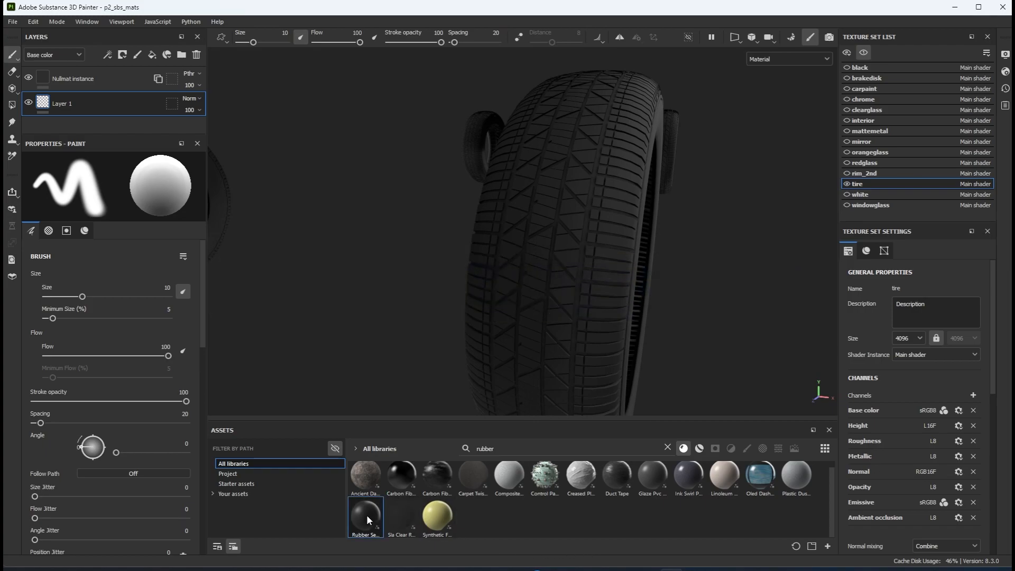
left_click_drag(366, 515, 75, 68)
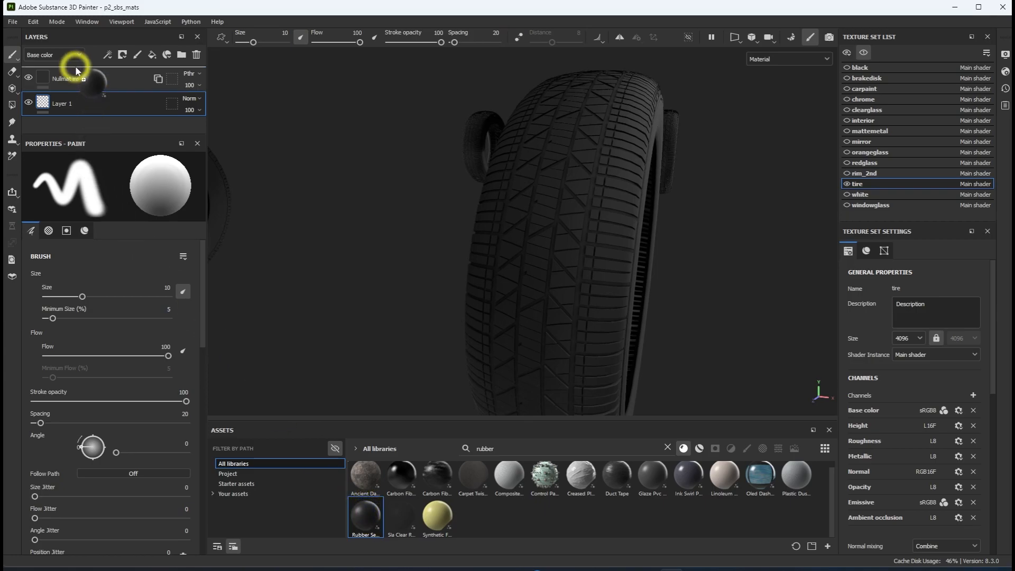
Set the Rubber Seal Fine Grain layer's roughness to 0.63 and add an anchor point to the layer
left_click(132, 465)
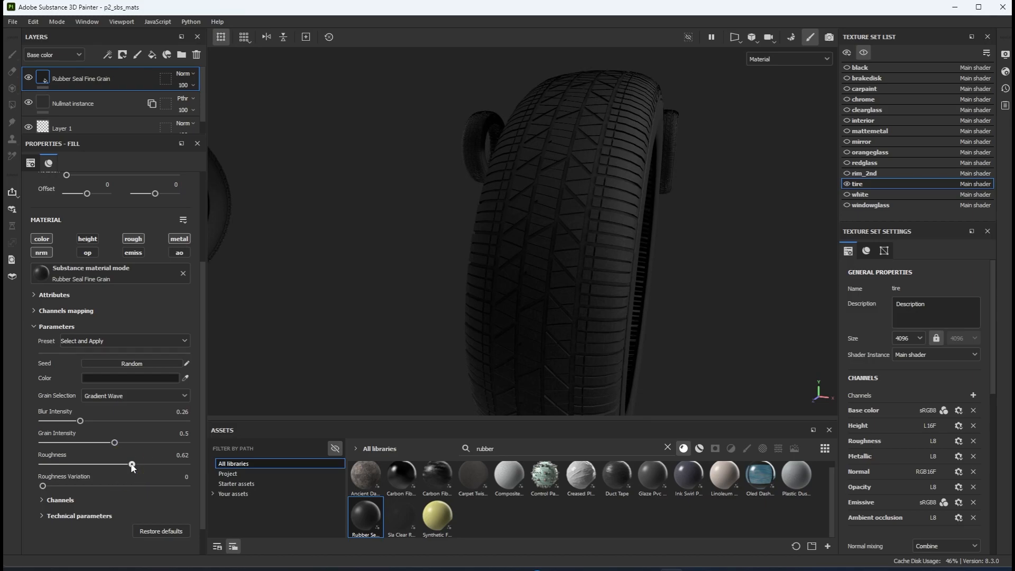
left_click(107, 55)
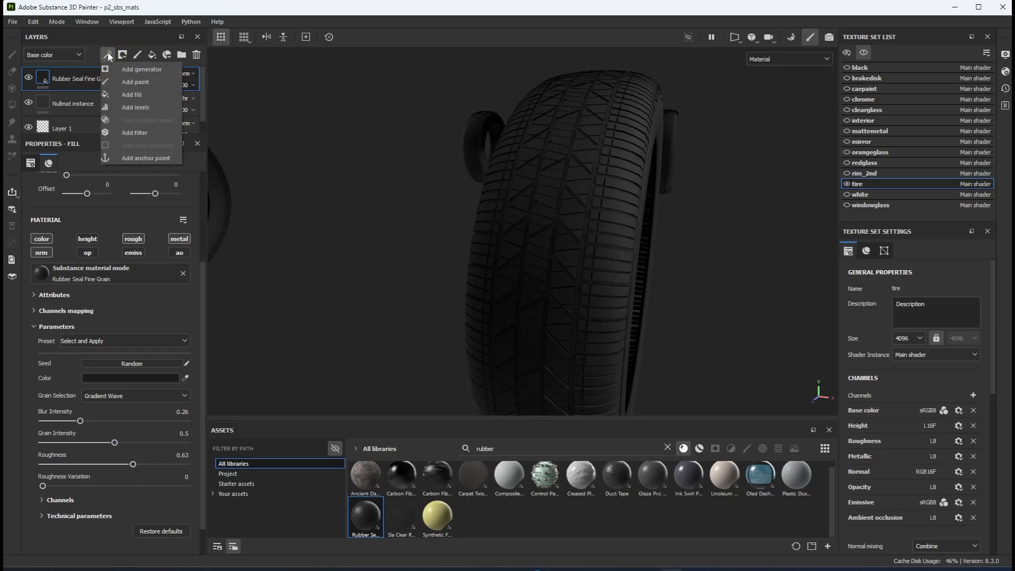
left_click(117, 157)
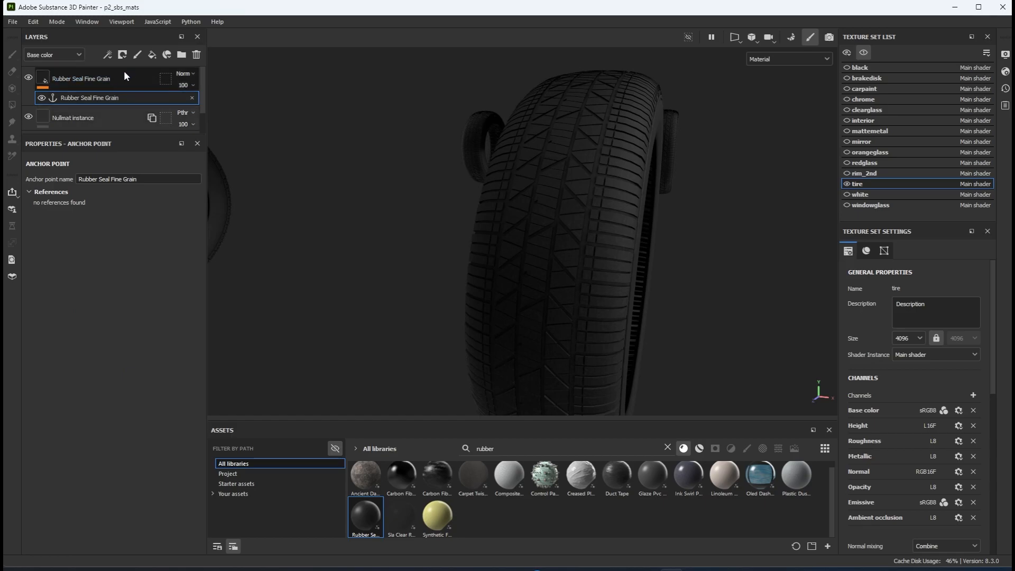
Add a fill layer above the rubber material and name it Rubber_wear
left_click(151, 55)
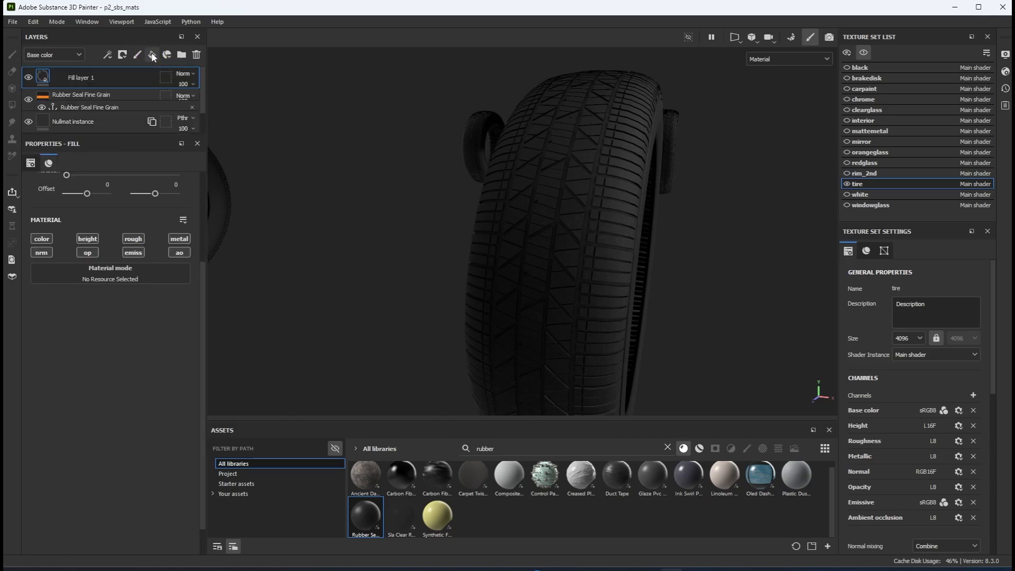
double_click(79, 77)
type("Rubber_wear")
key("Return")
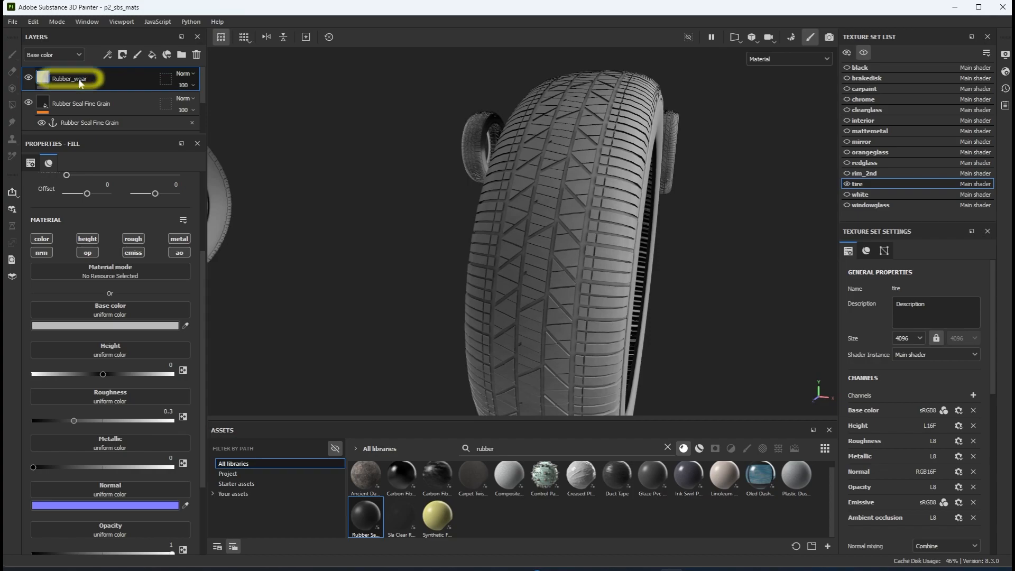
Limit the Rubber_wear layer to color, link its base color to the Rubber Seal Fine Grain anchor, and set the levels midpoint to 0.852
left_click(48, 242, "alt")
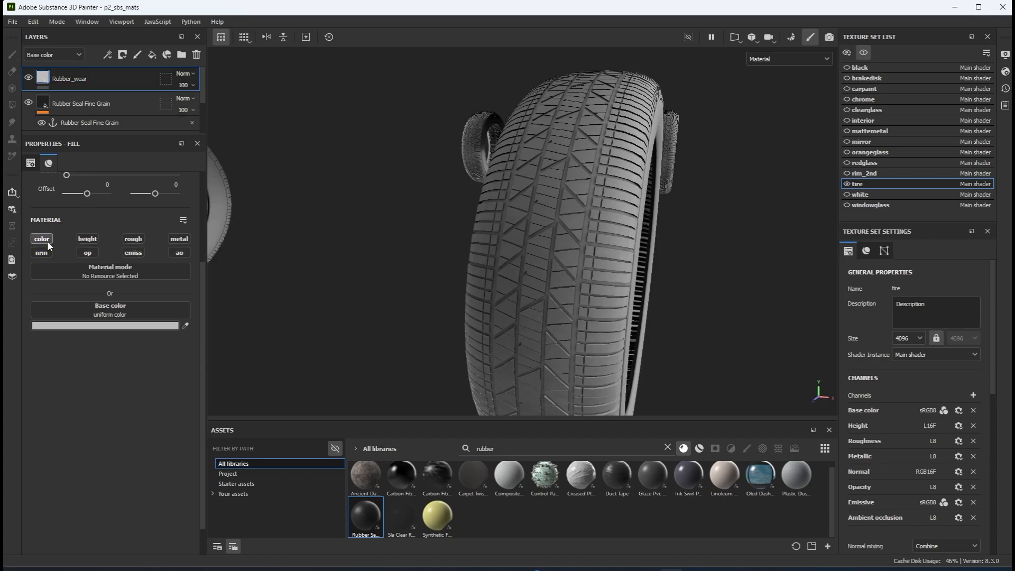
left_click(112, 312)
left_click(174, 320)
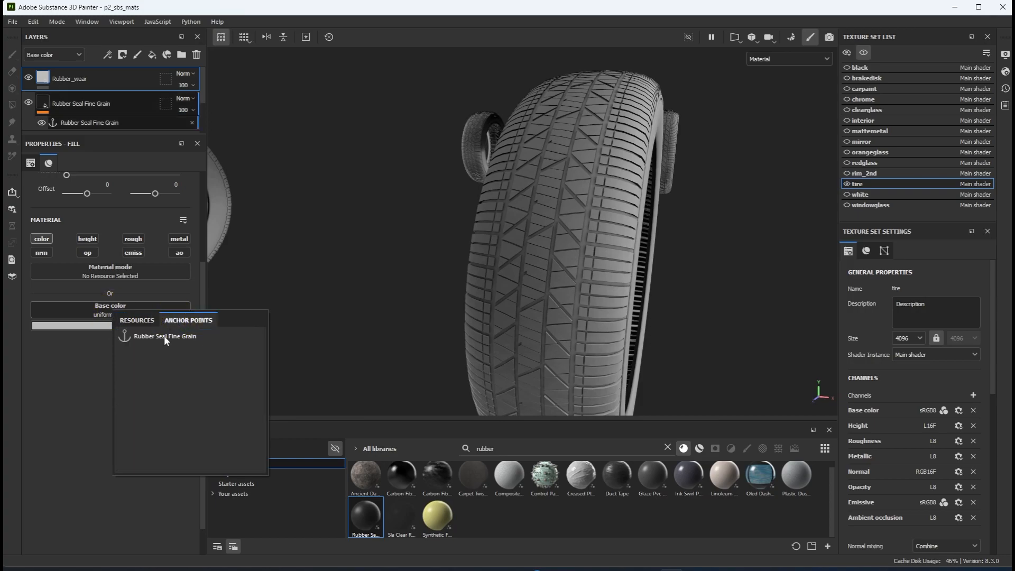
left_click(159, 336)
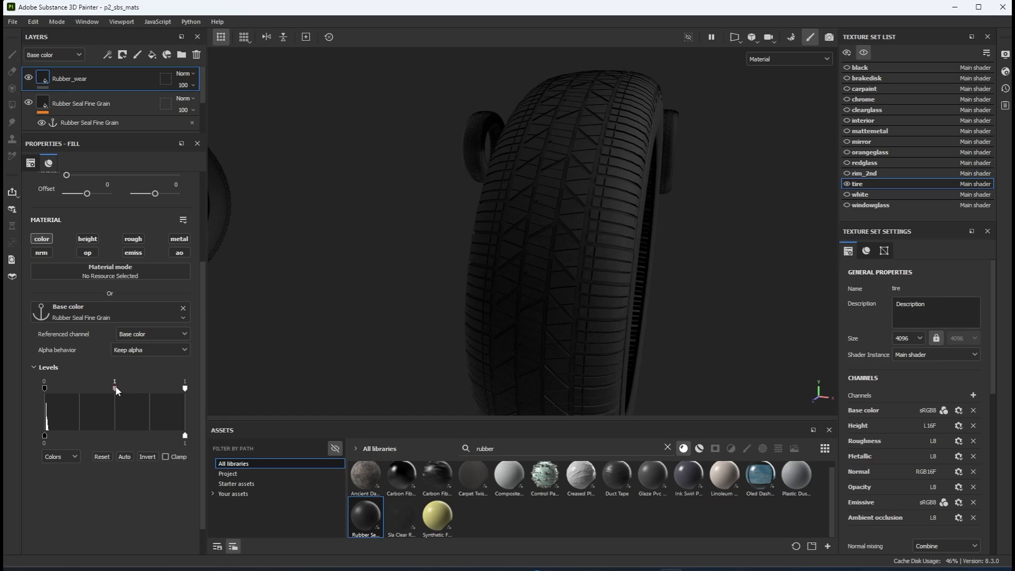
left_click_drag(116, 389, 109, 390)
Enable roughness on Rubber_wear, link it to the Rubber Seal Fine Grain anchor point, and set its levels midpoint to 0.845
left_click(133, 238)
left_click(122, 483)
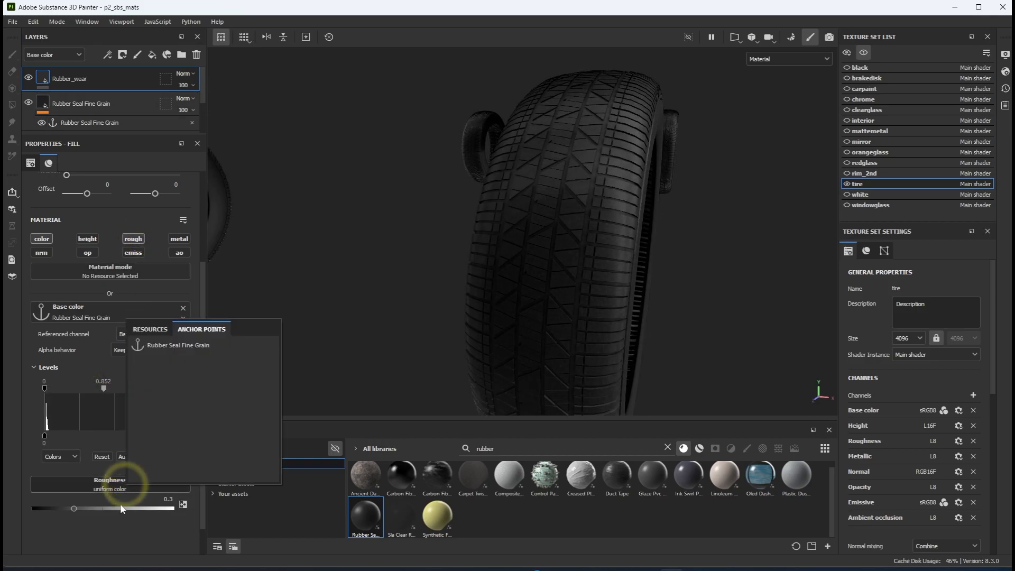
left_click(184, 346)
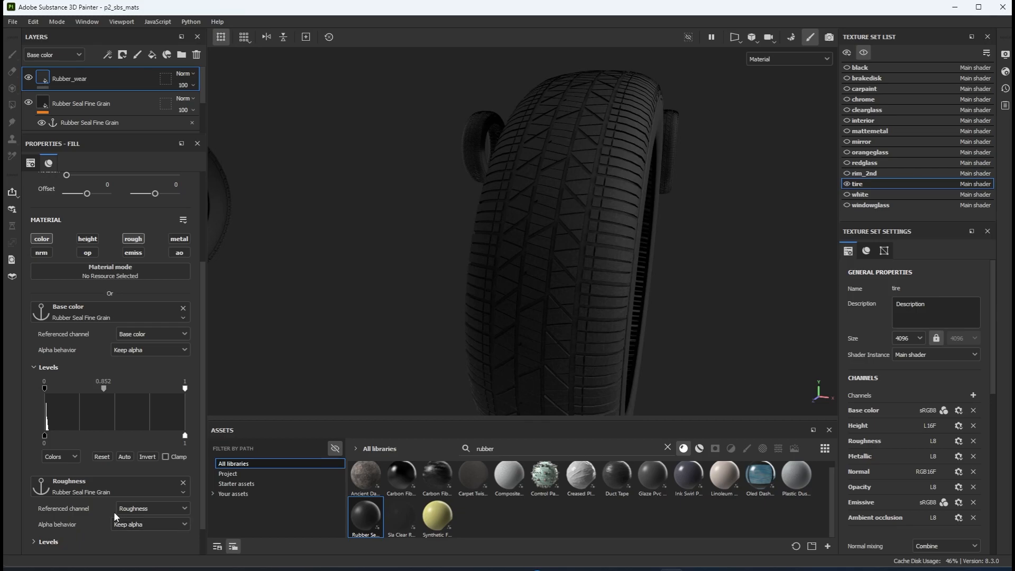
scroll(101, 518, "down", 1)
left_click(36, 506)
scroll(36, 505, "down", 1)
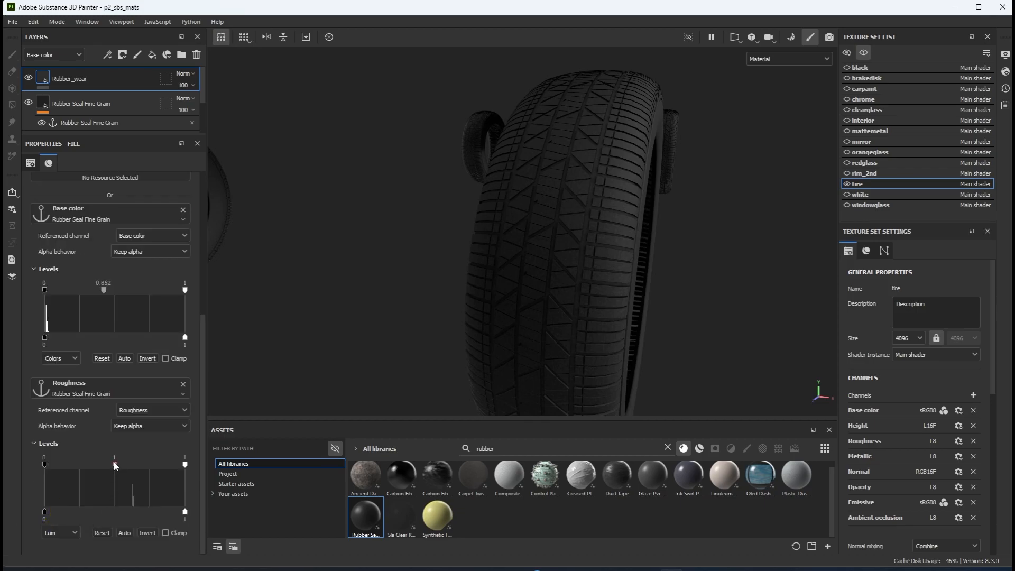
left_click_drag(114, 462, 103, 464)
Add a black mask to the Rubber_wear layer and drive it with a Metal Edge Wear generator
left_click(122, 54)
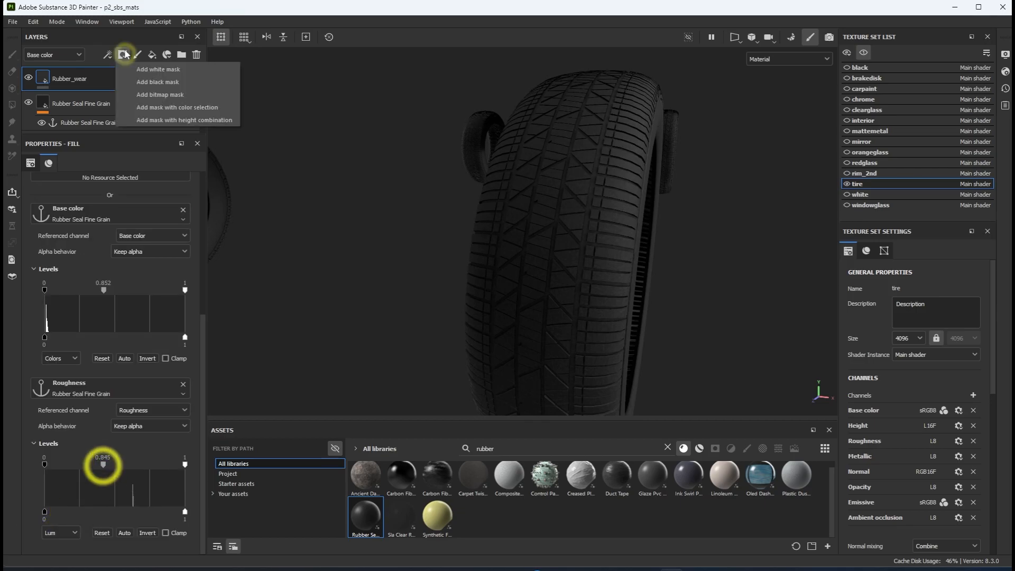
left_click(157, 85)
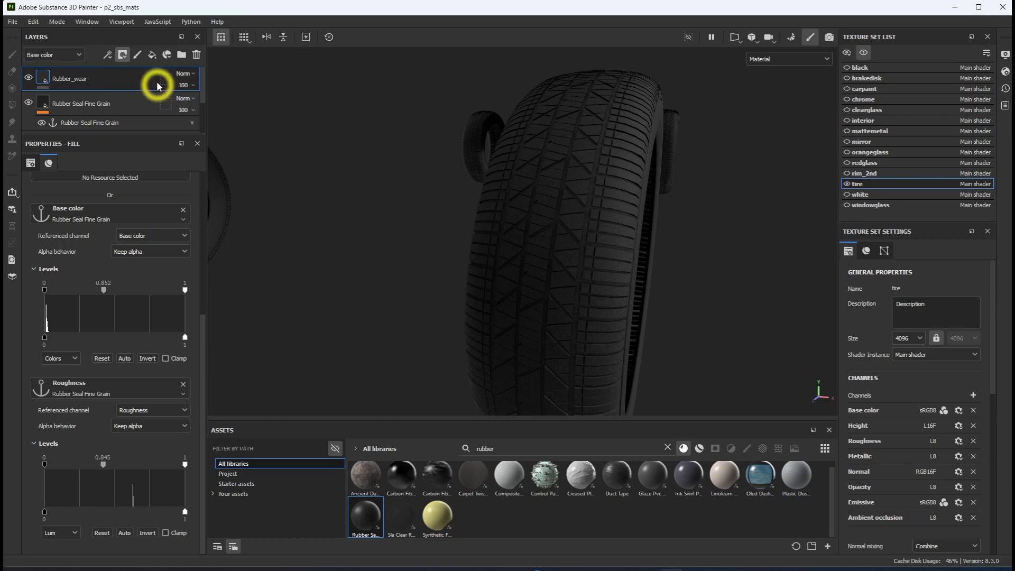
left_click(109, 54)
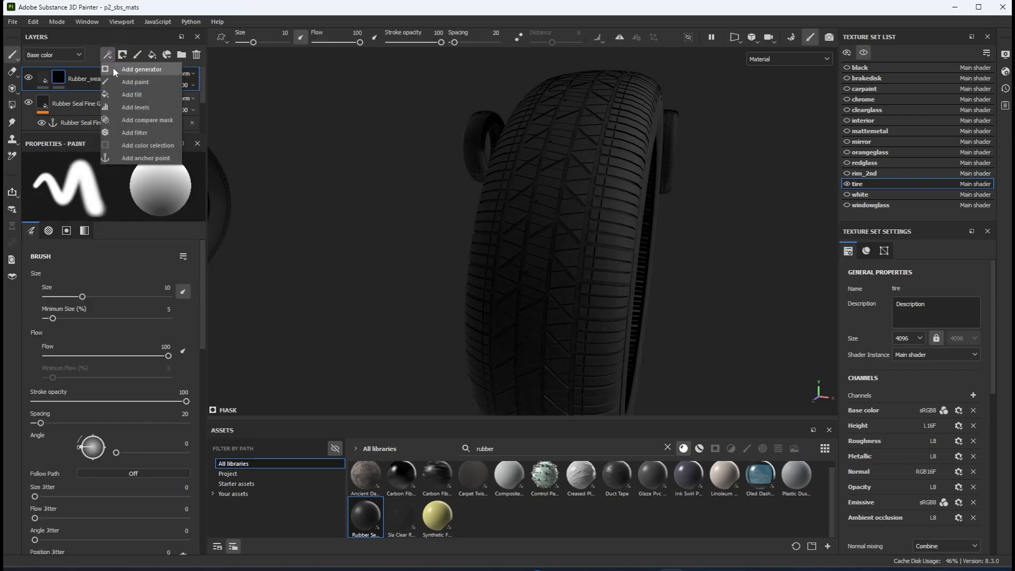
left_click(119, 69)
left_click(119, 192)
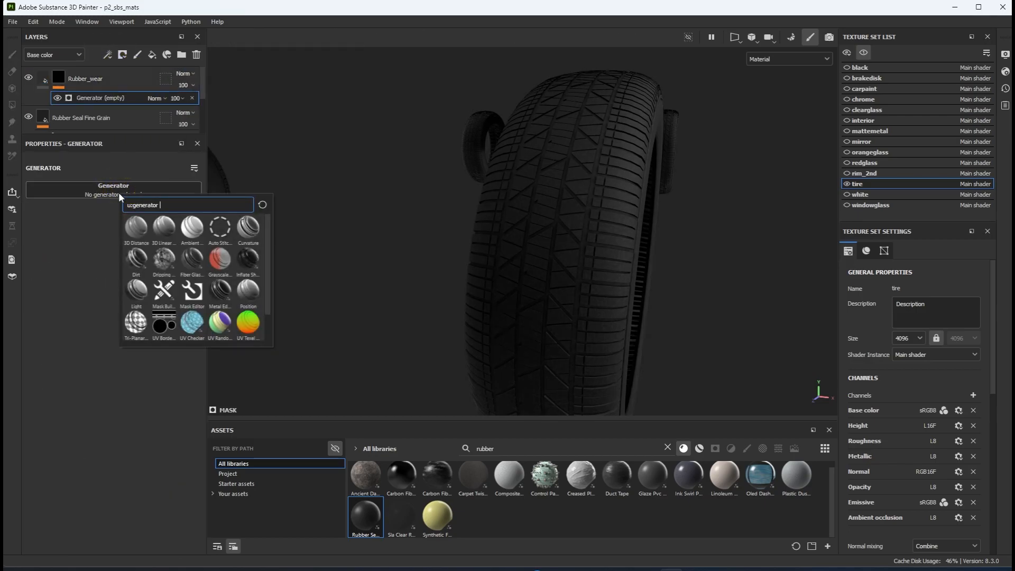
left_click(220, 290)
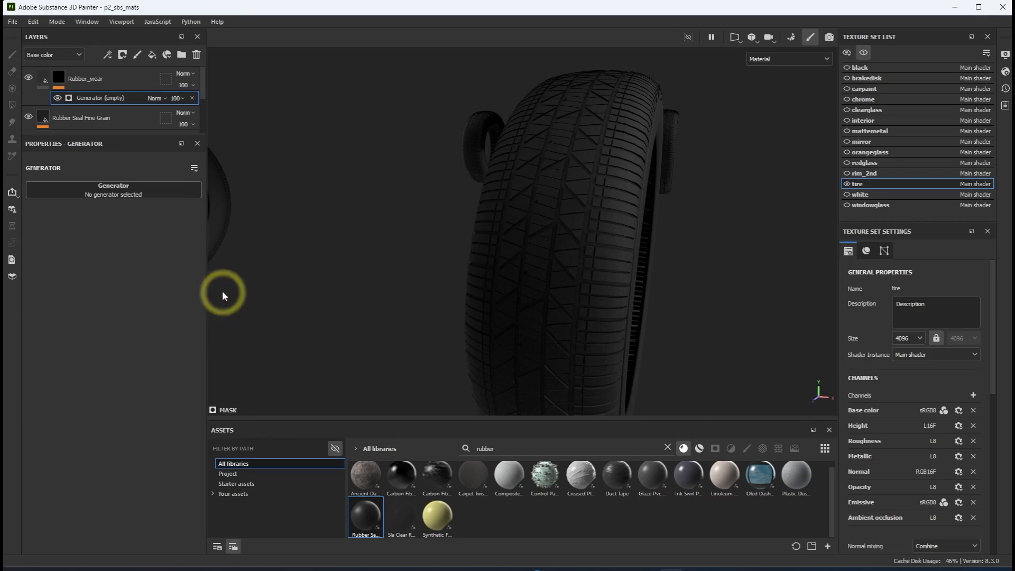
Display only the mask and set the Metal Edge Wear generator's wear level to 0.66, wear contrast to 0.43 and grunge amount to 0.1
left_click(792, 61)
scroll(788, 119, "down", 3)
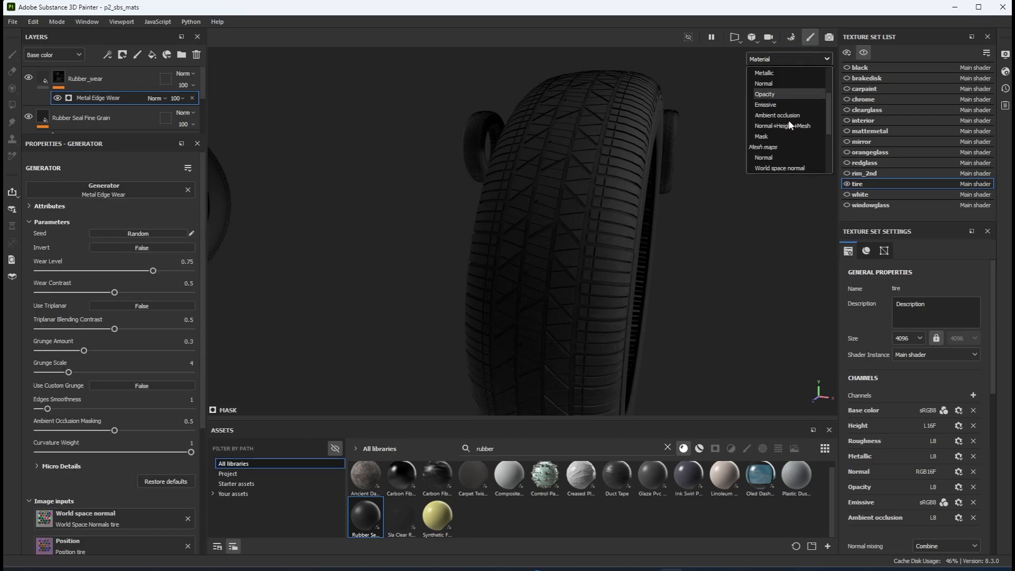
left_click(766, 135)
left_click_drag(114, 292, 144, 272)
left_click_drag(83, 351, 55, 350)
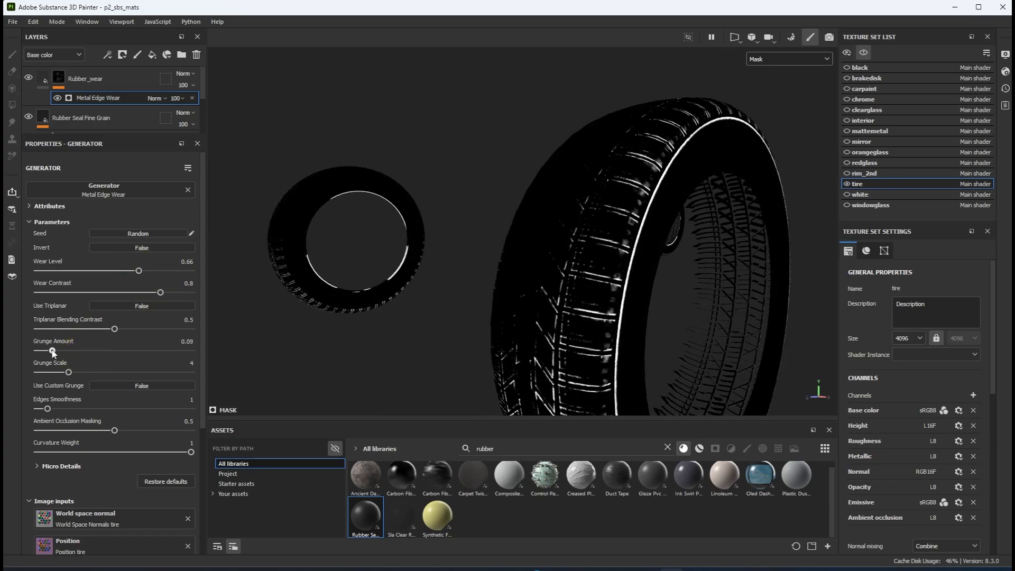
left_click_drag(160, 293, 104, 293)
left_click_drag(55, 351, 53, 350)
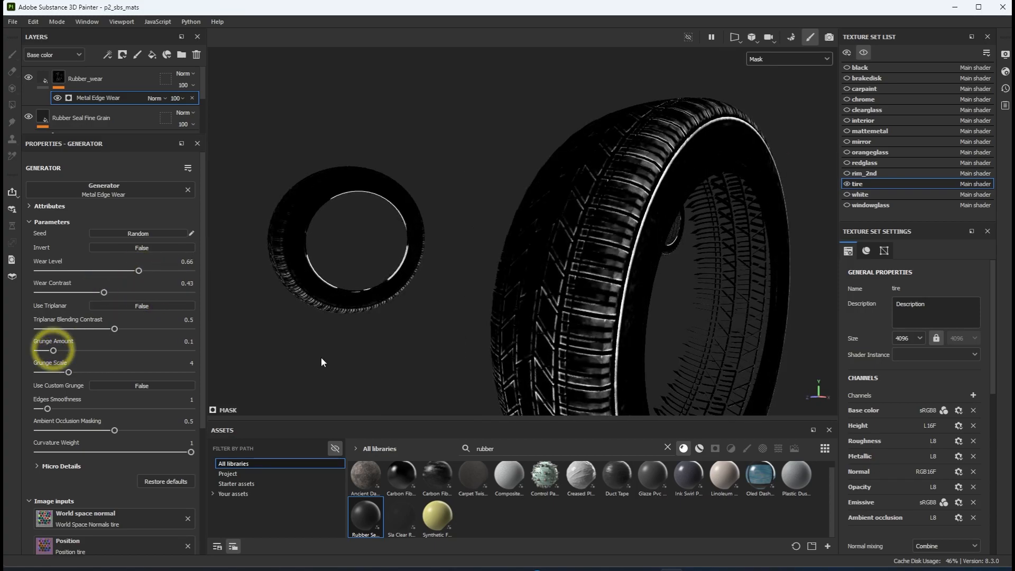
Return the viewport to the Material display and set the Rubber_wear base color levels midpoint to 0.69
left_click(779, 63)
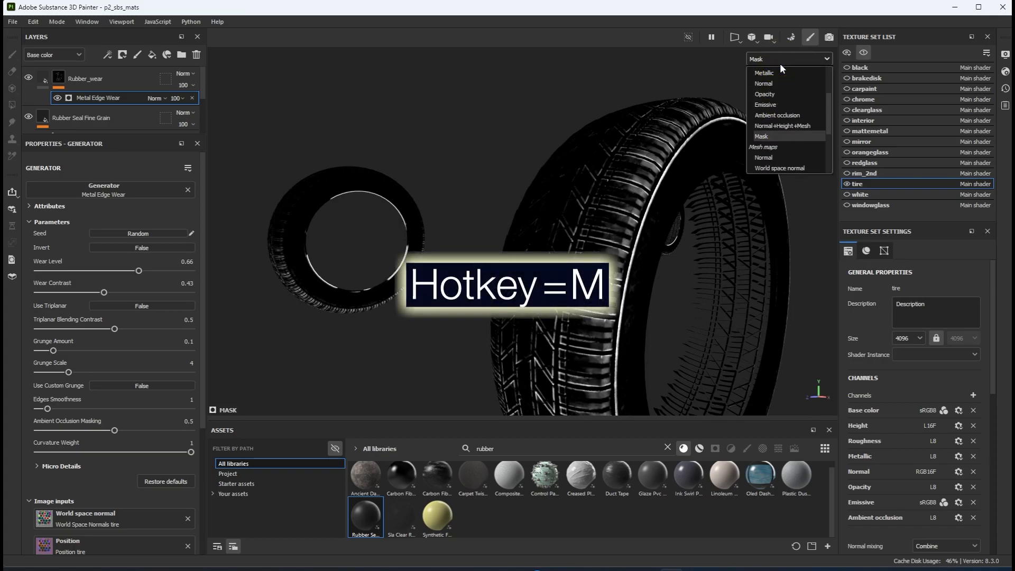
scroll(777, 80, "up", 3)
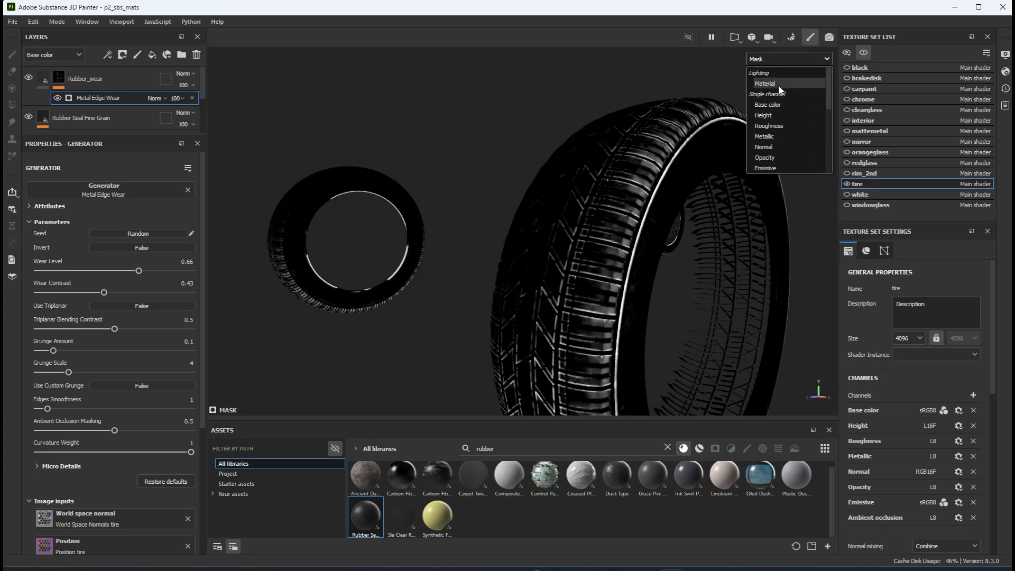
left_click(767, 73)
left_click(55, 85)
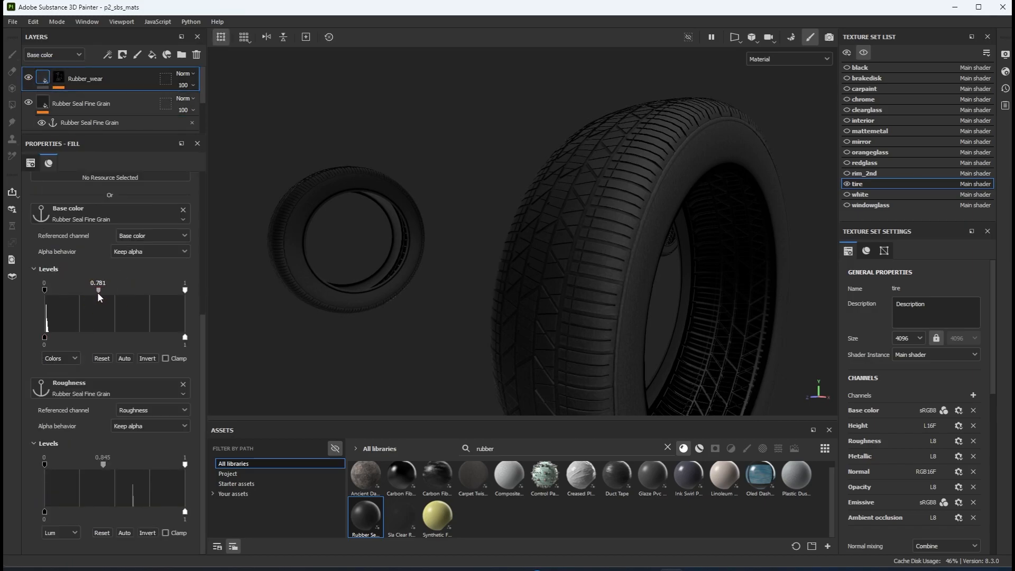
left_click_drag(88, 293, 91, 294)
Search the assets for "rust" and add the Rust Fine material above the Rubber_wear layer
double_click(495, 448)
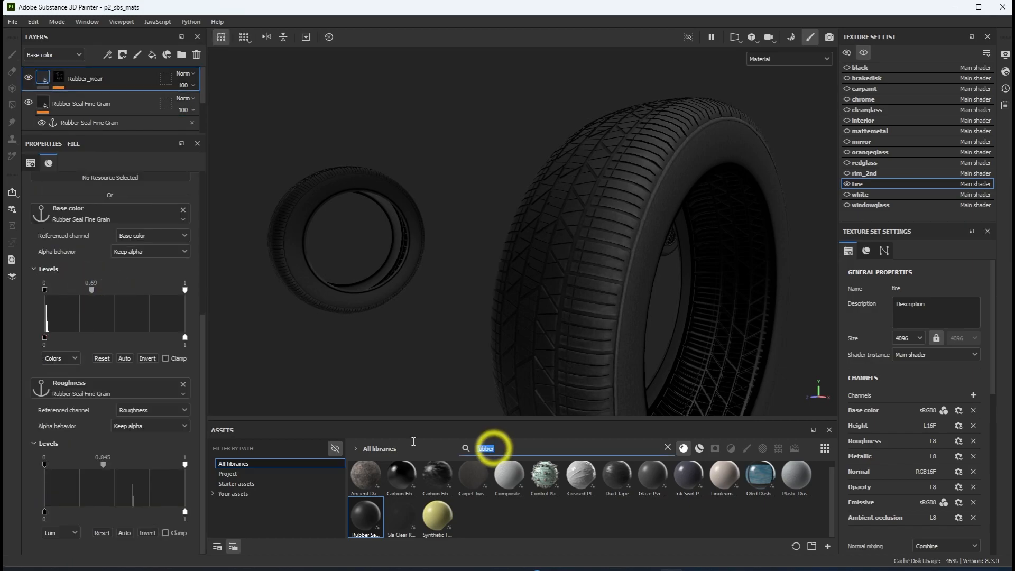
type("rust")
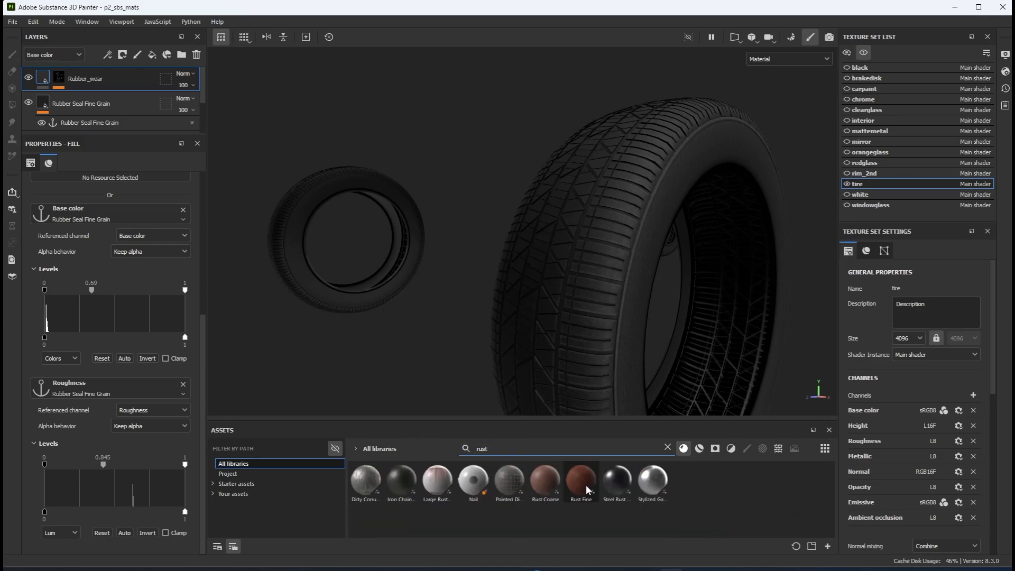
left_click_drag(585, 484, 56, 63)
Add a black mask to the Rust Fine layer and drive it with a Dirt generator
left_click(122, 54)
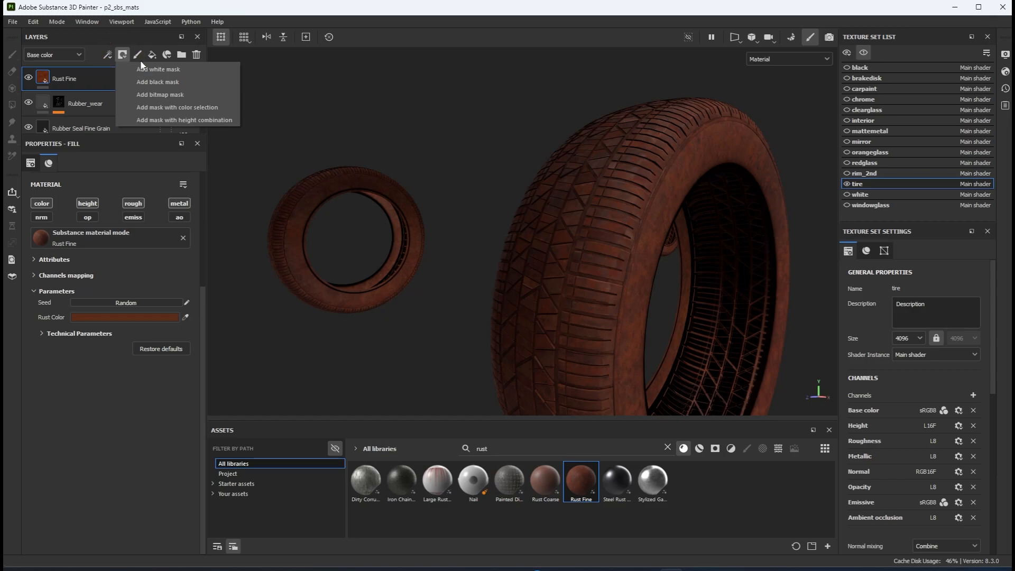
left_click(151, 82)
left_click(107, 55)
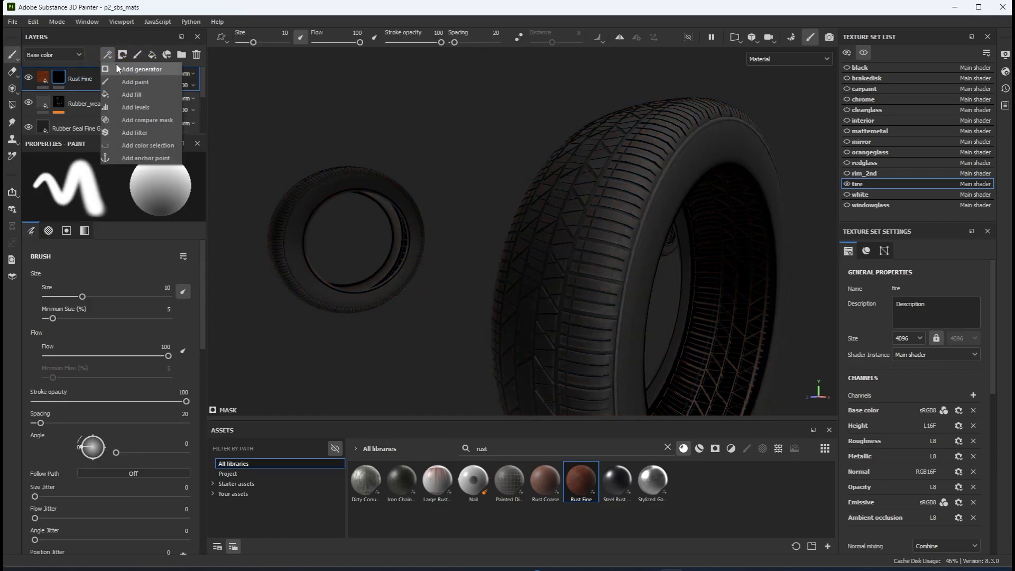
left_click(118, 67)
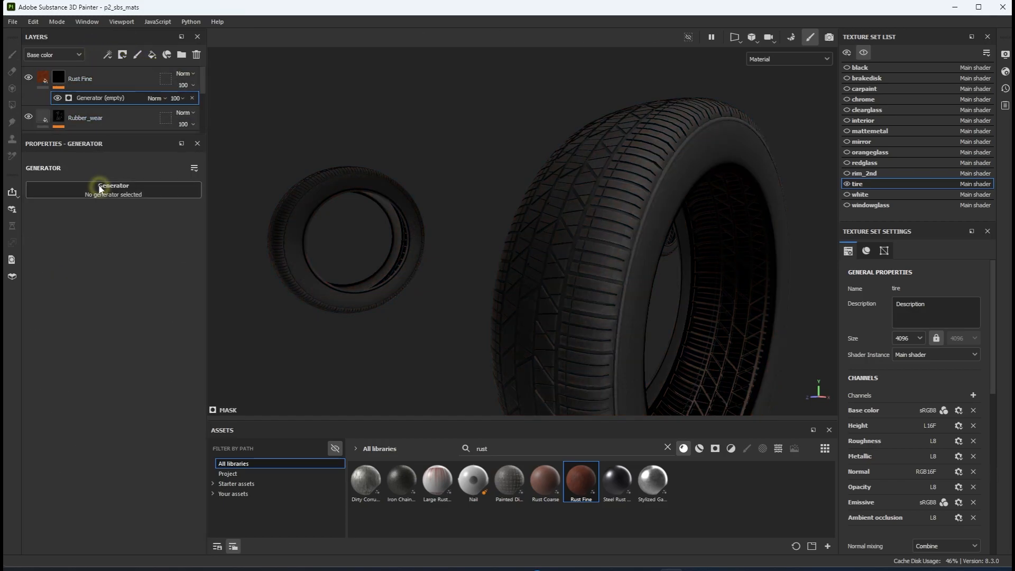
left_click(100, 188)
left_click(114, 250)
Set the Dirt generator's dirt level to 0.38 and grunge amount to 0.27, and inspect the rust on the tires
left_click_drag(153, 270, 96, 270)
left_click_drag(83, 351, 80, 351)
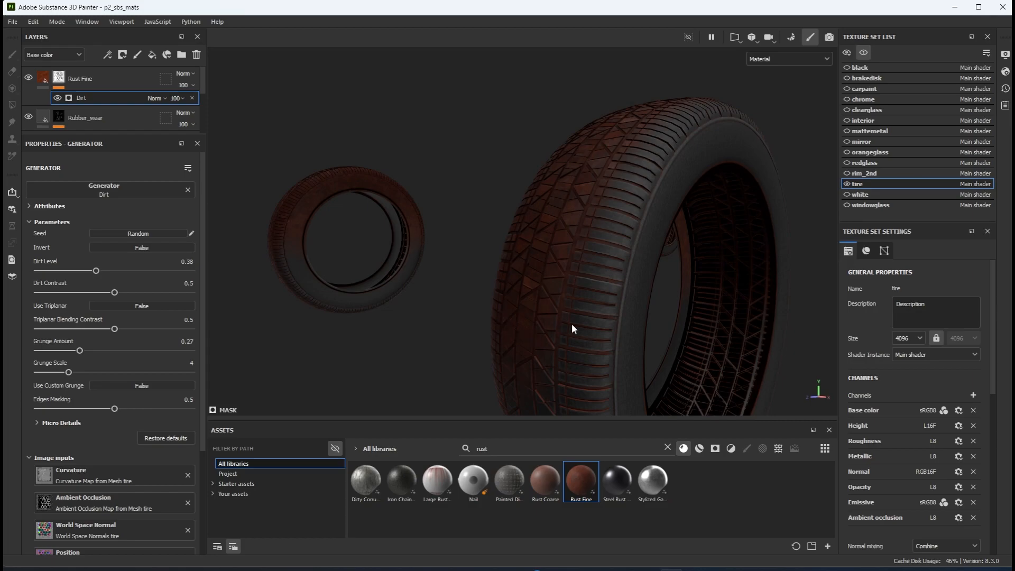
left_click_drag(573, 323, 455, 280, "alt")
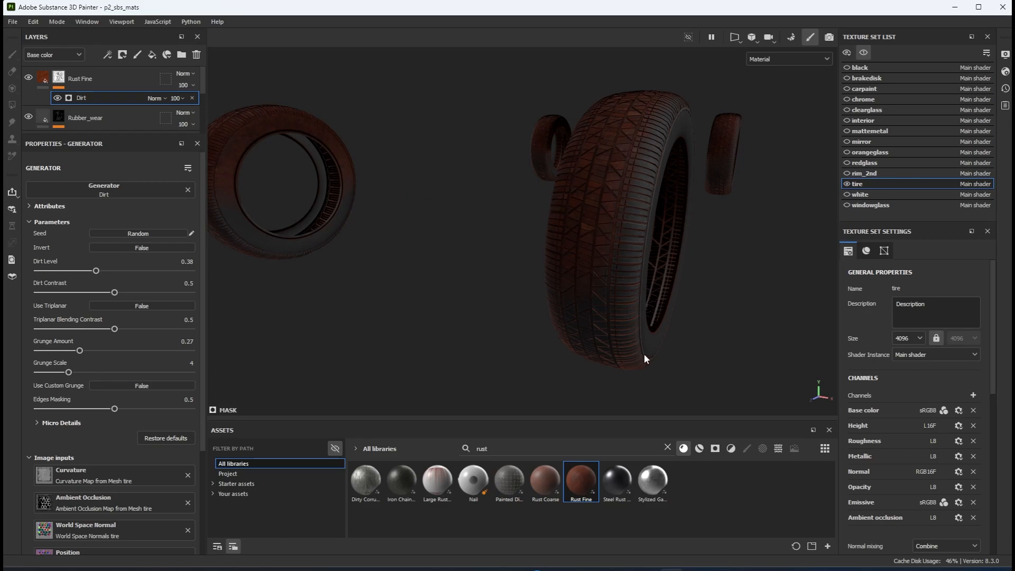
Open mesh map baking and check only the tire texture set for baking
scroll(867, 424, "down", 3)
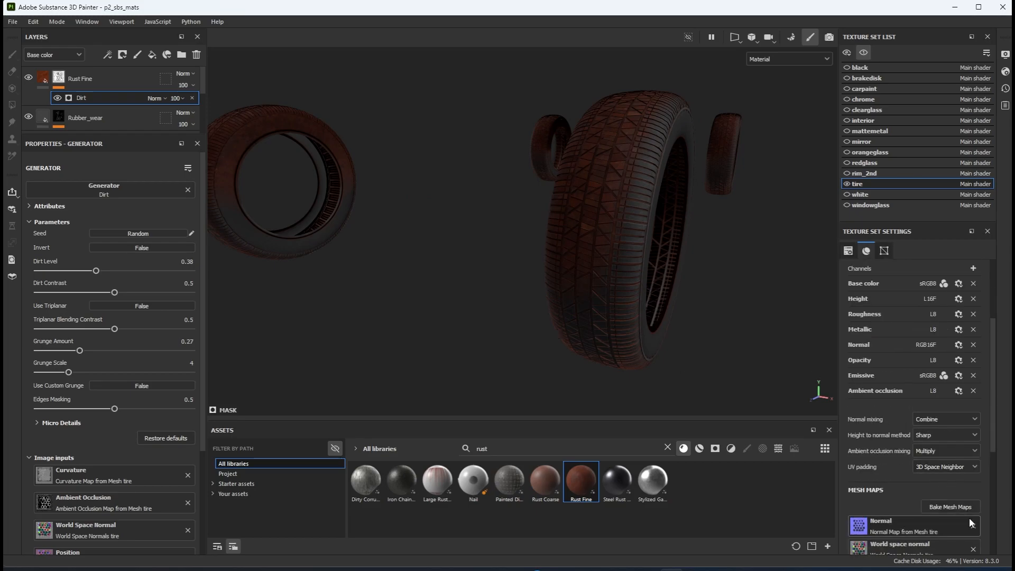
left_click(965, 505)
left_click(137, 52)
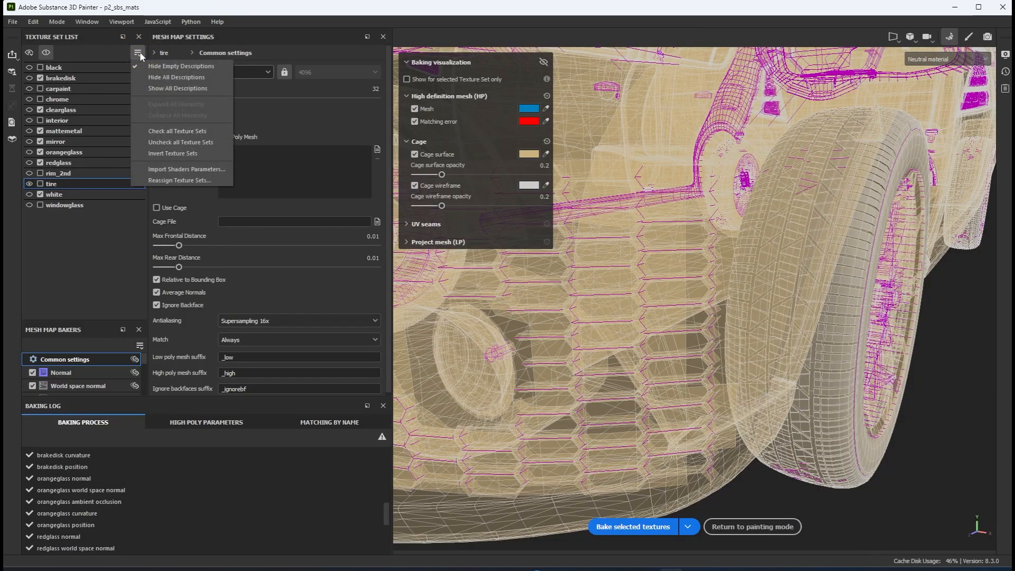
left_click(154, 142)
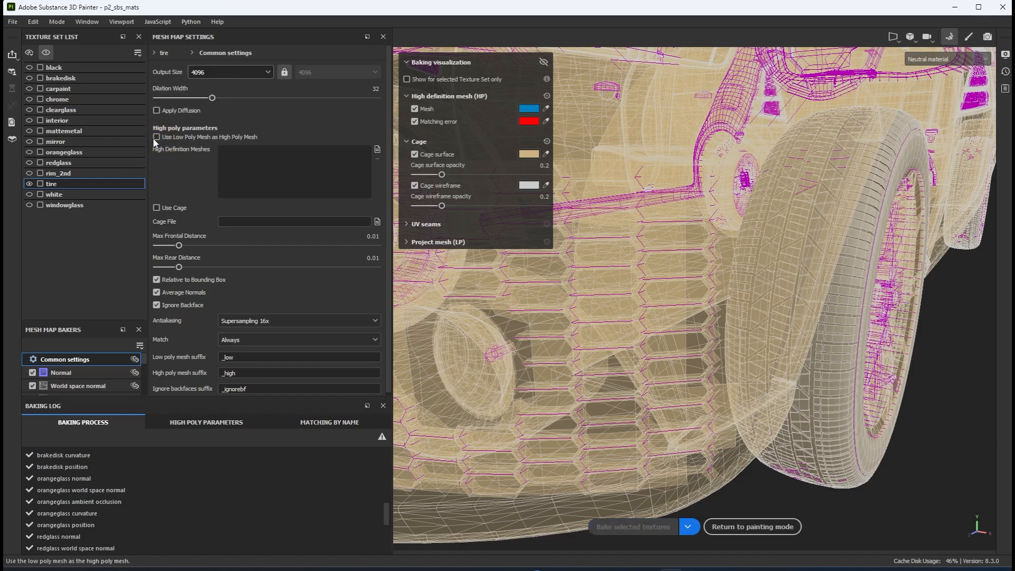
left_click(40, 183)
left_click_drag(88, 321, 95, 215)
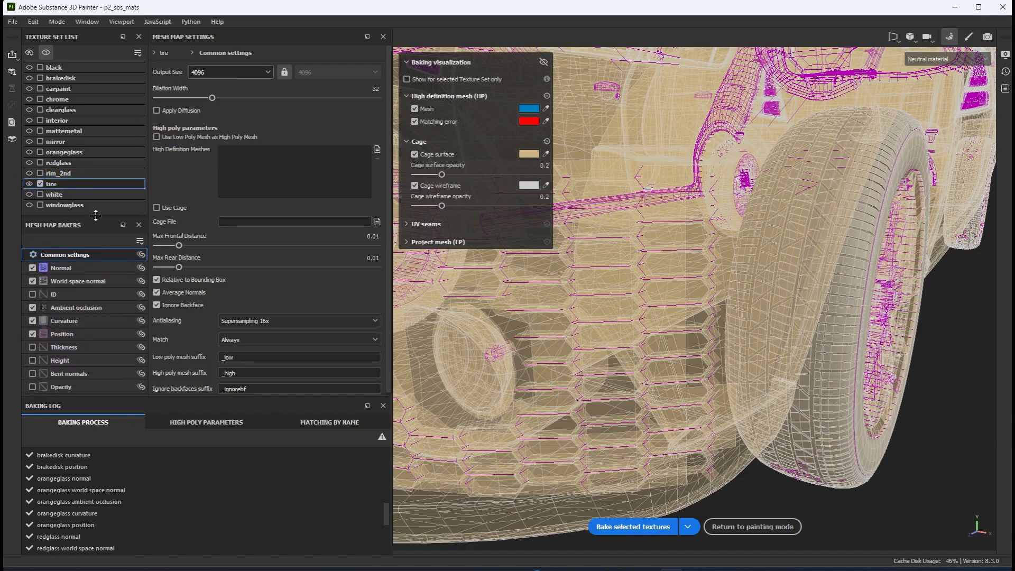
Set the ambient occlusion baker's self occlusion to Only Same Mesh Name and bake the tire's mesh maps
left_click(77, 309)
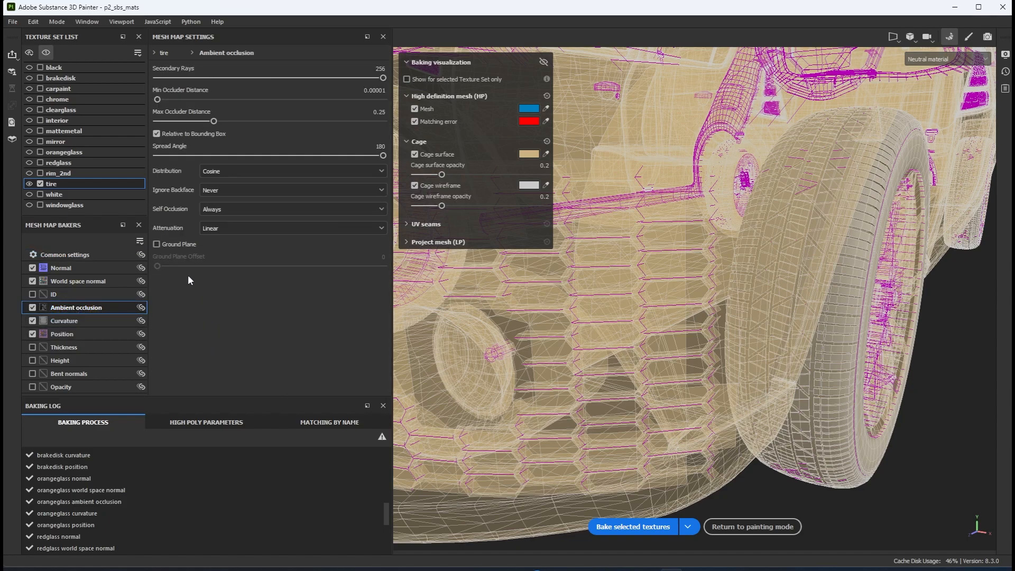
left_click(236, 209)
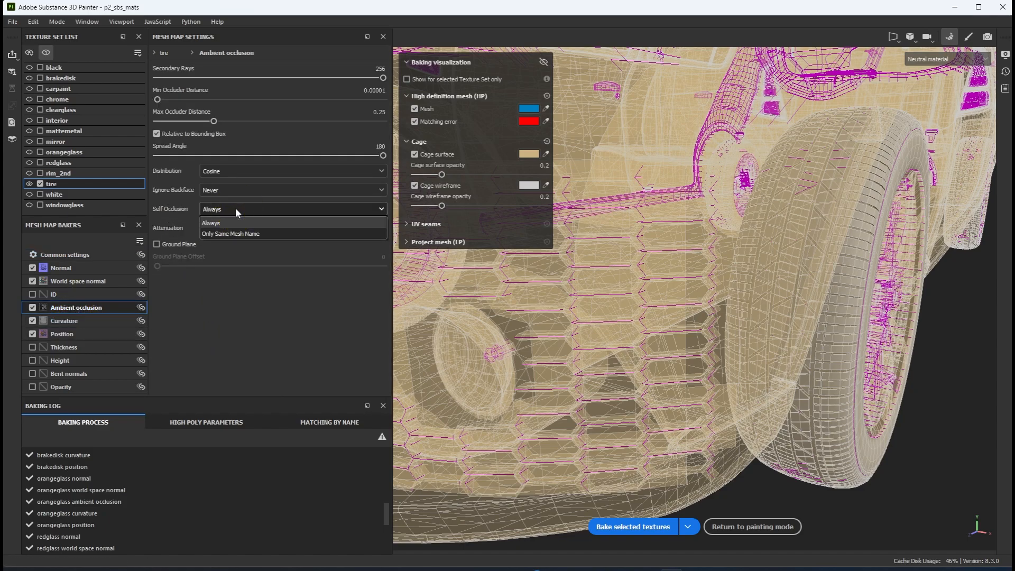
left_click(256, 233)
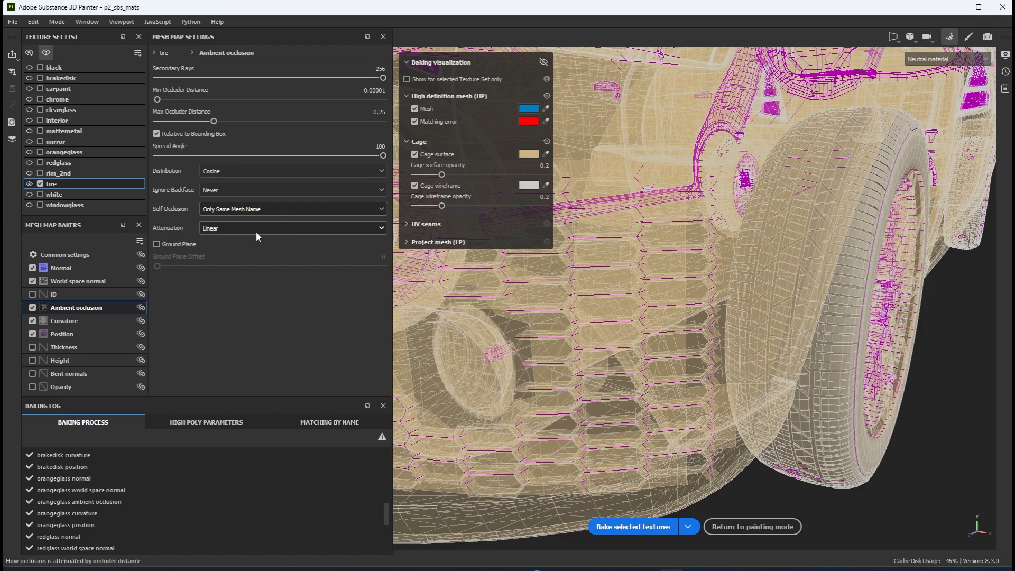
left_click(630, 529)
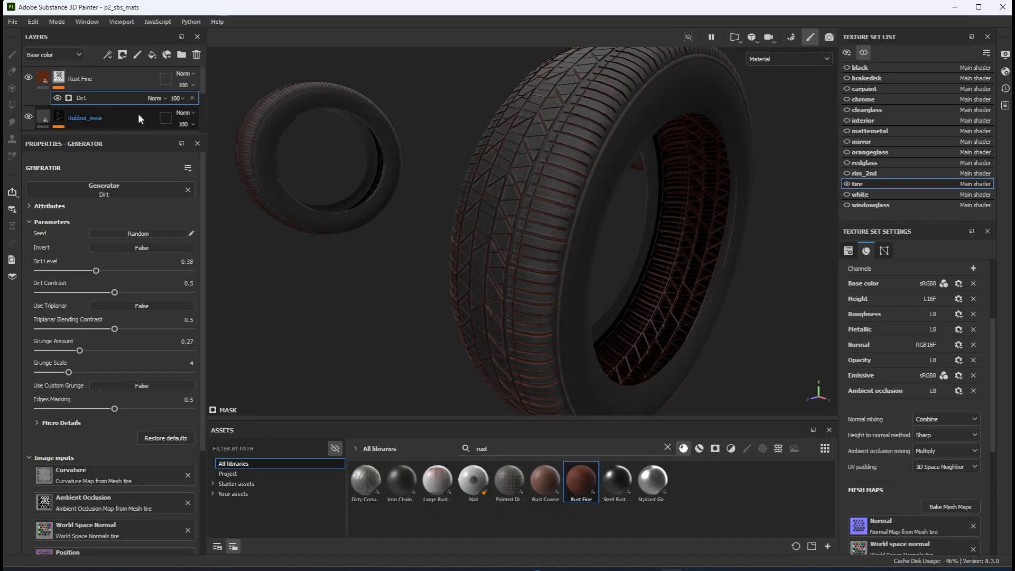
Move the Rust Fine, Rubber_wear and Rubber Seal Fine Grain layers into a folder named 3ds_tire_dirty and create a smart material from it
left_click(135, 77)
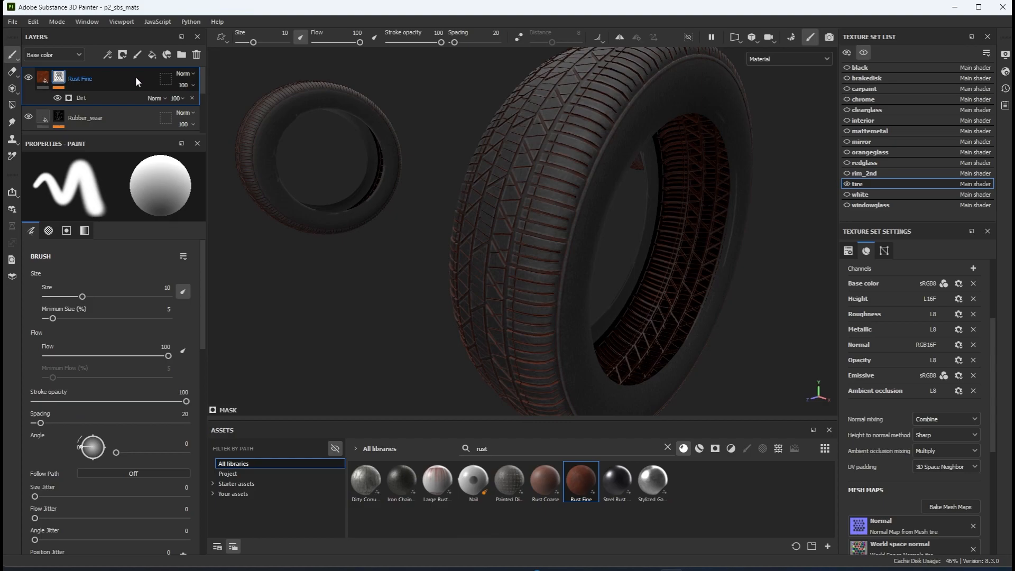
left_click(182, 55)
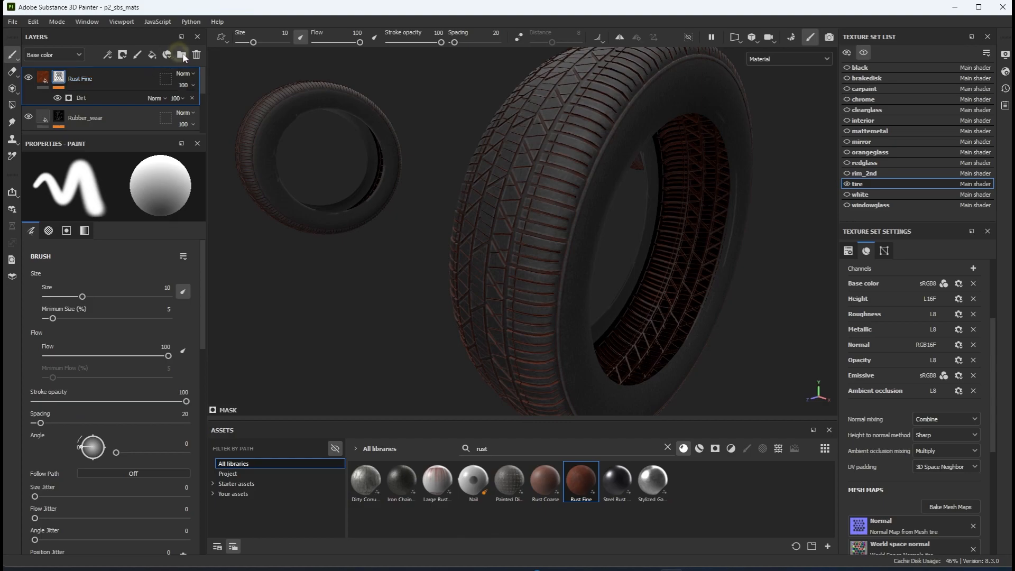
double_click(73, 78)
left_click(78, 102, "shift")
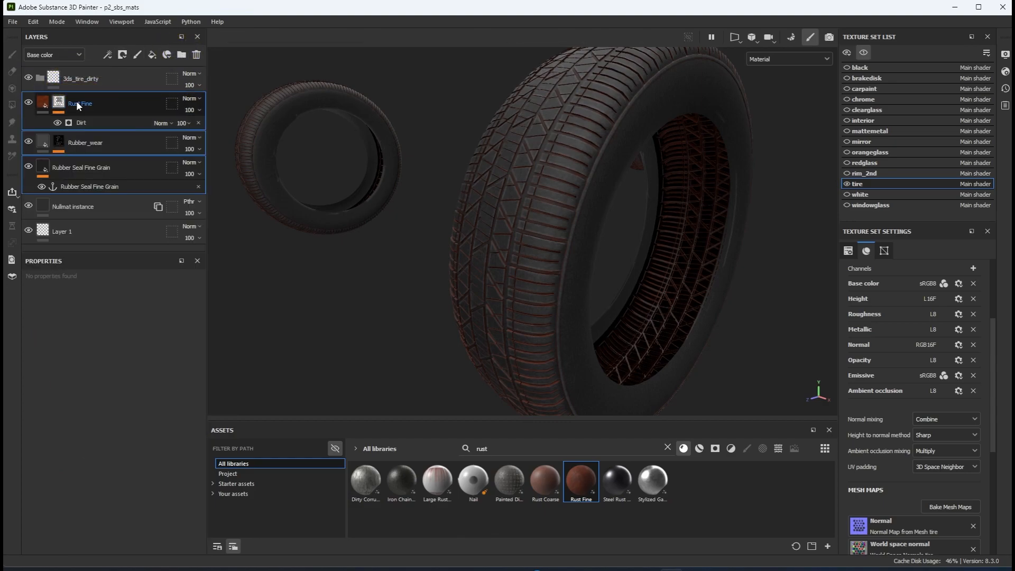
left_click_drag(77, 103, 79, 77)
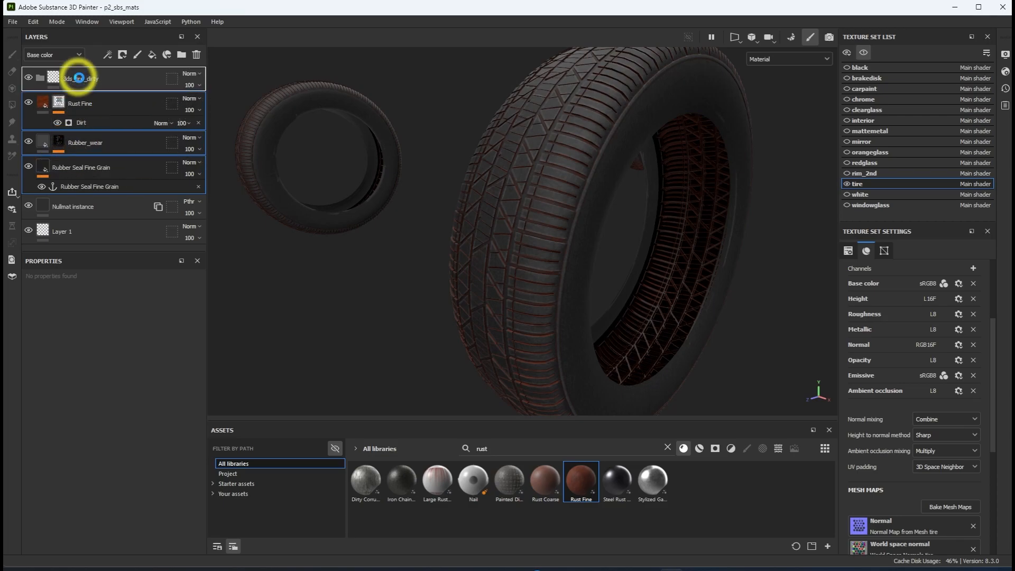
right_click(107, 81)
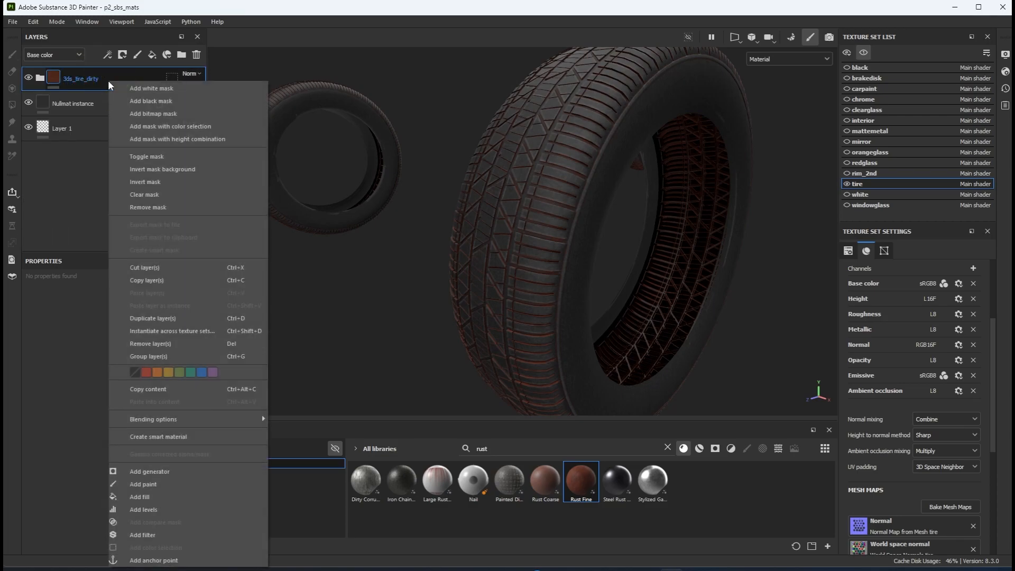
left_click(168, 437)
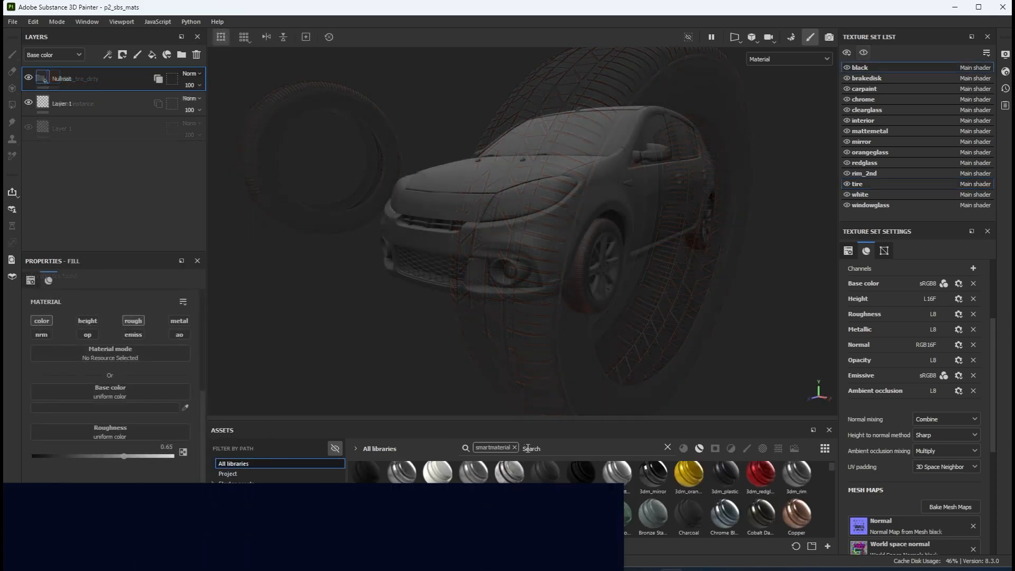
Filter the smart materials by 3dm_, then apply 3dm_black to the black texture set and 3dm_carpaint_clean to the carpaint texture set
left_click(544, 448)
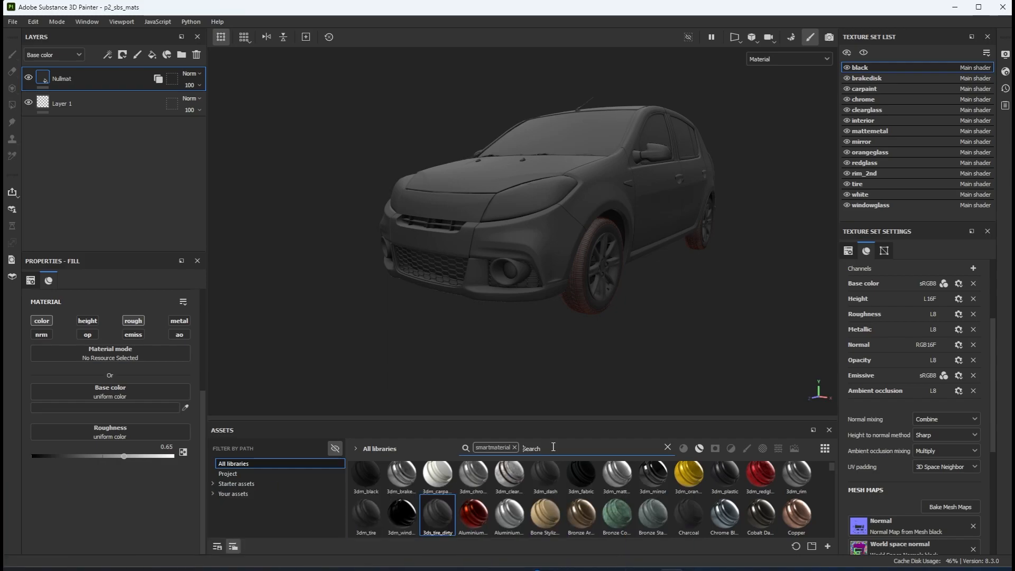
type("3dm_")
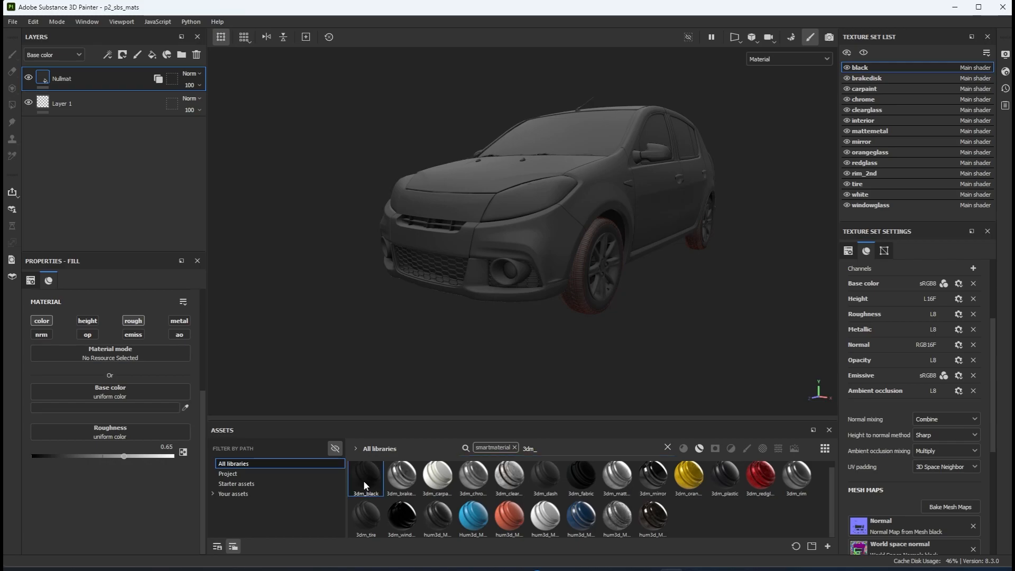
left_click_drag(366, 474, 86, 66)
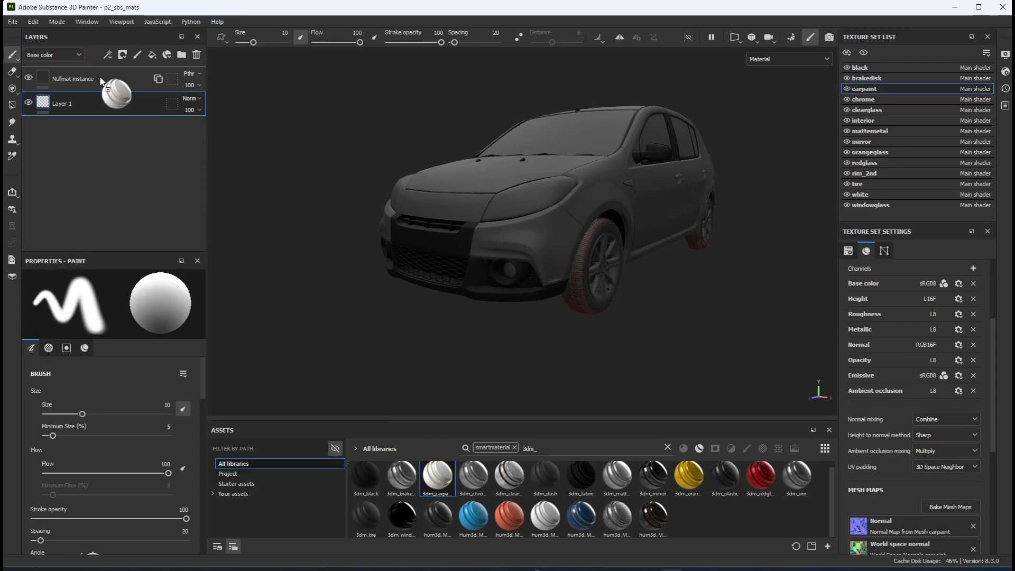
left_click_drag(438, 474, 102, 77)
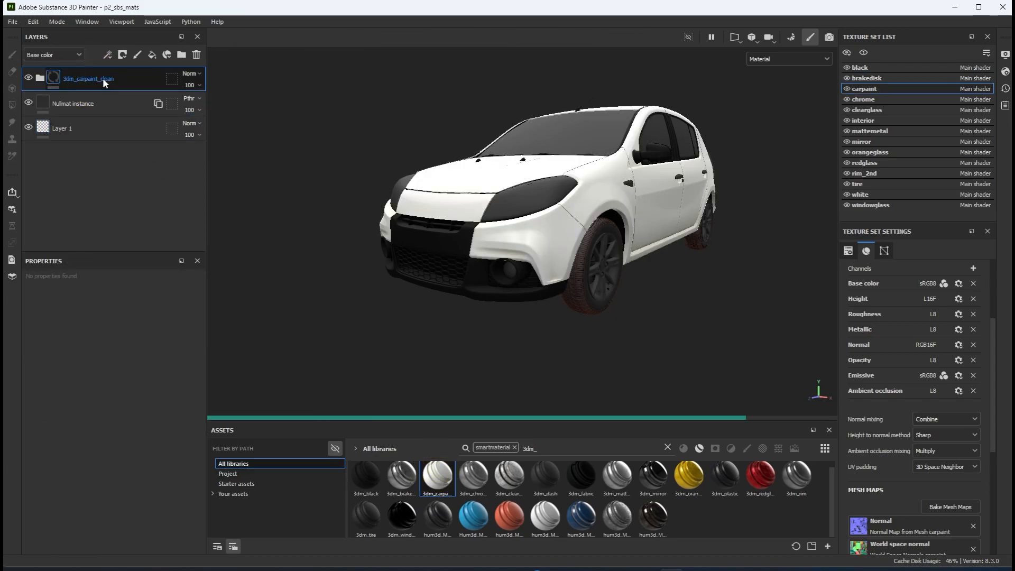
Recolor the lower carpaint_base_white layer to a deep red with hue 0.989, saturation 0.93 and a reduced brightness value
left_click(40, 78)
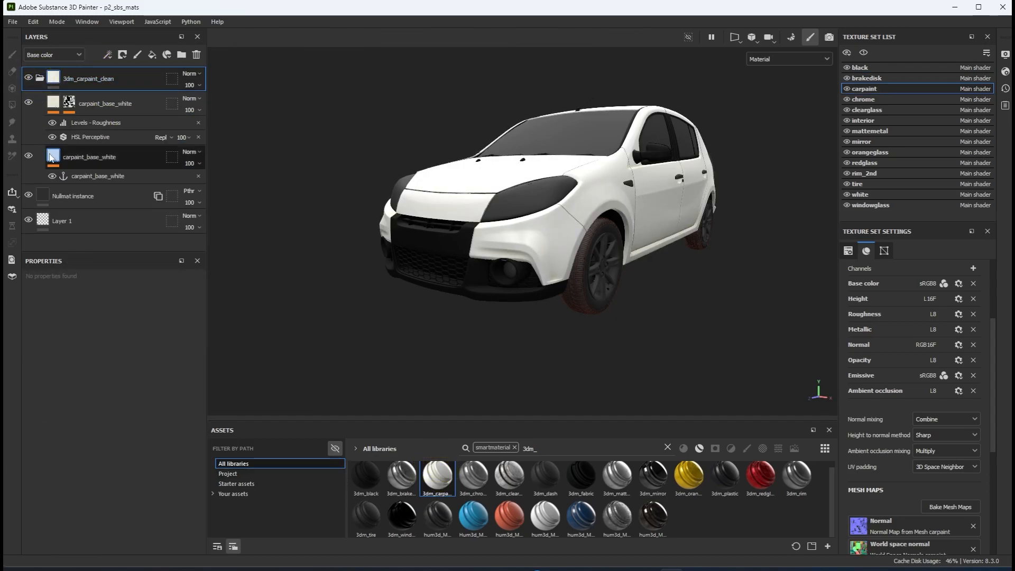
left_click(88, 157)
left_click(165, 460)
type(".989")
double_click(374, 367)
type(".93")
double_click(376, 381)
type(".")
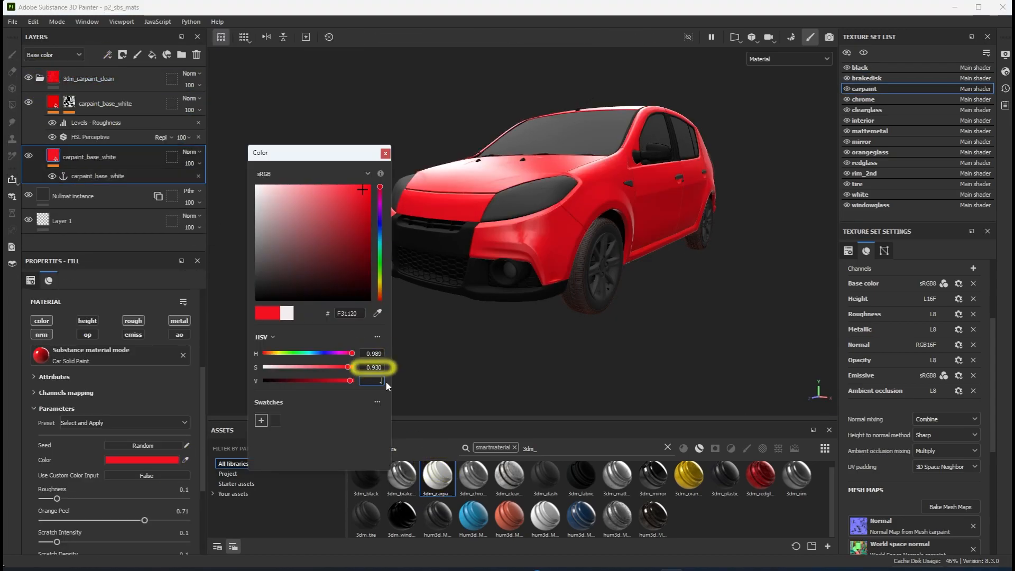
key("Return")
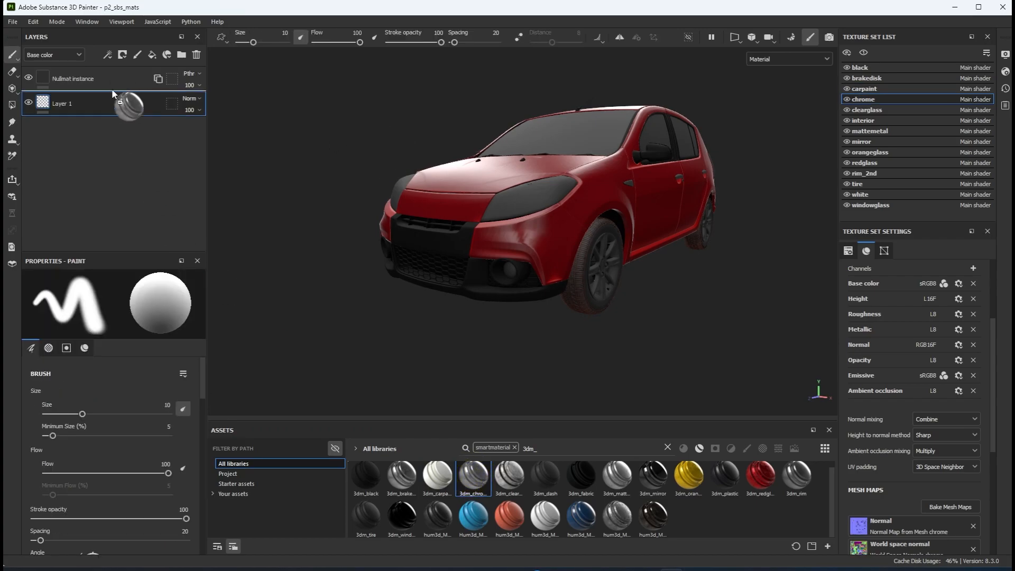
Apply the 3dm chrome smart material to the chrome texture set and the clear glass one to the clearglass texture set
left_click_drag(112, 88, 106, 79)
left_click_drag(509, 476, 193, 128)
Isolate the interior texture set and apply the 3dm_dash smart material with 3dm_fabric stacked above it
left_click(863, 121)
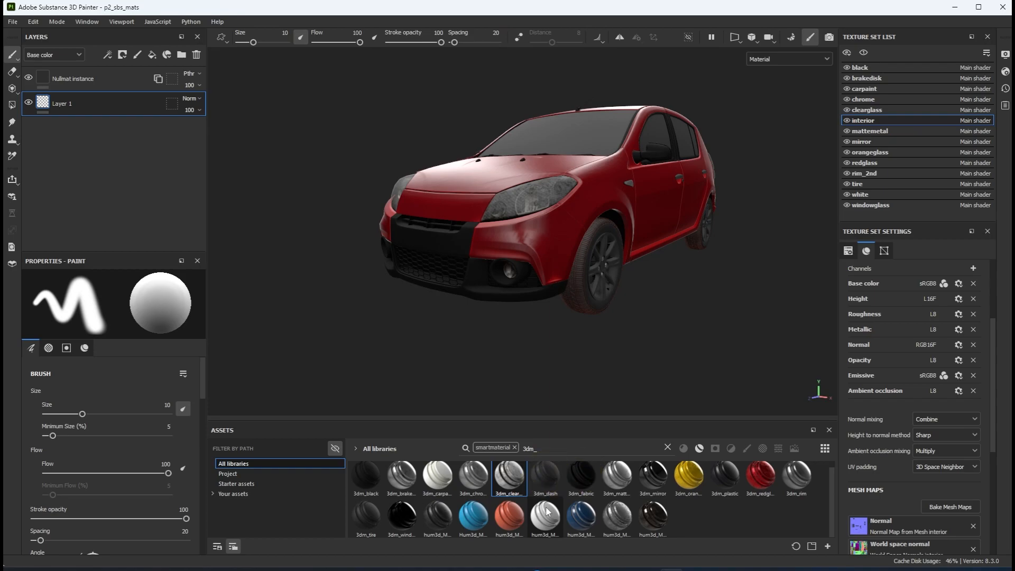
left_click(863, 53)
left_click_drag(546, 478, 122, 70)
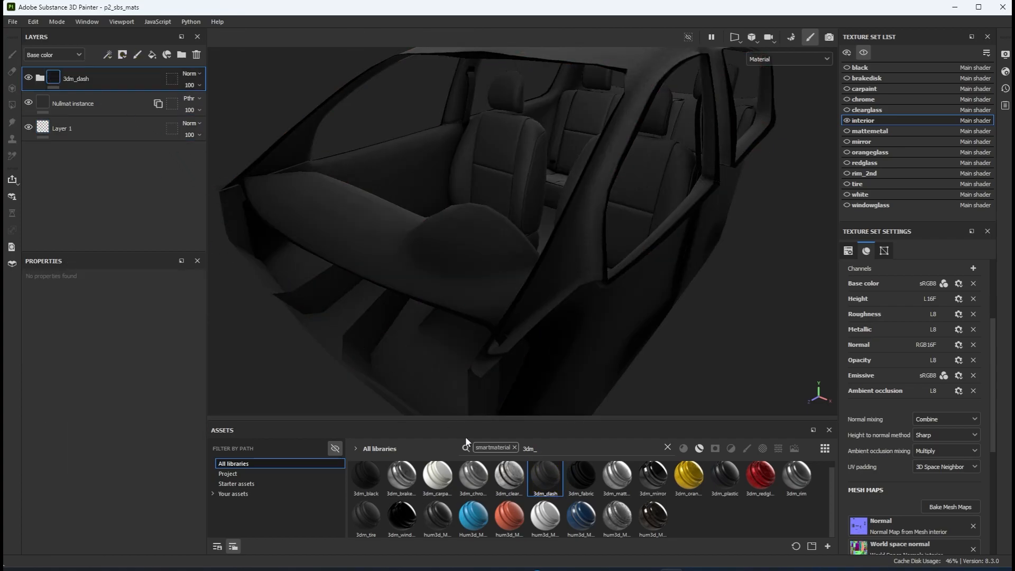
mouse_move(589, 482)
left_mouse_down()
mouse_move(152, 58)
mouse_move(124, 64)
left_mouse_up()
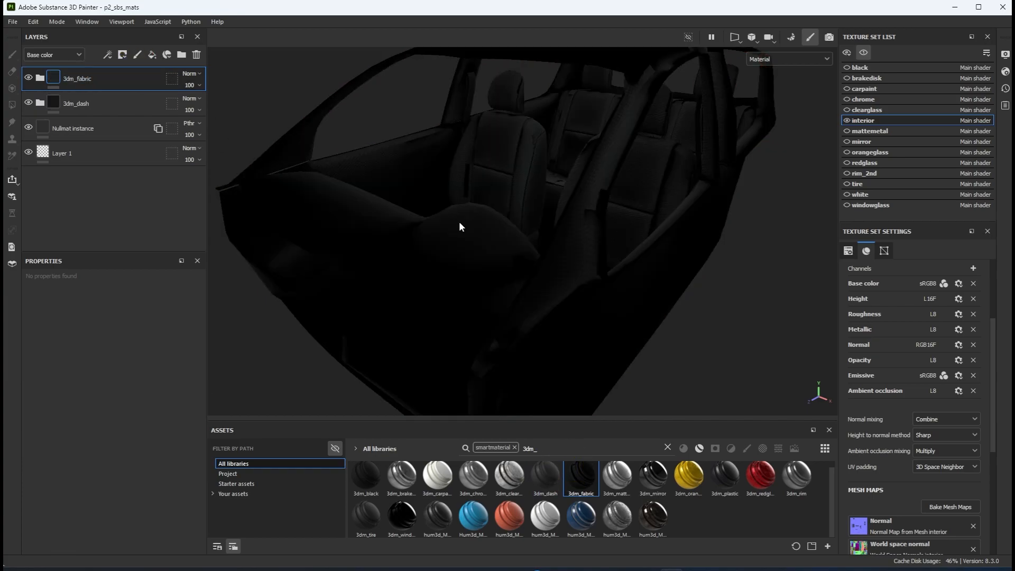
Add a black mask to the 3dm_fabric folder and put a paint effect on the mask
left_click(123, 54)
left_click(150, 82)
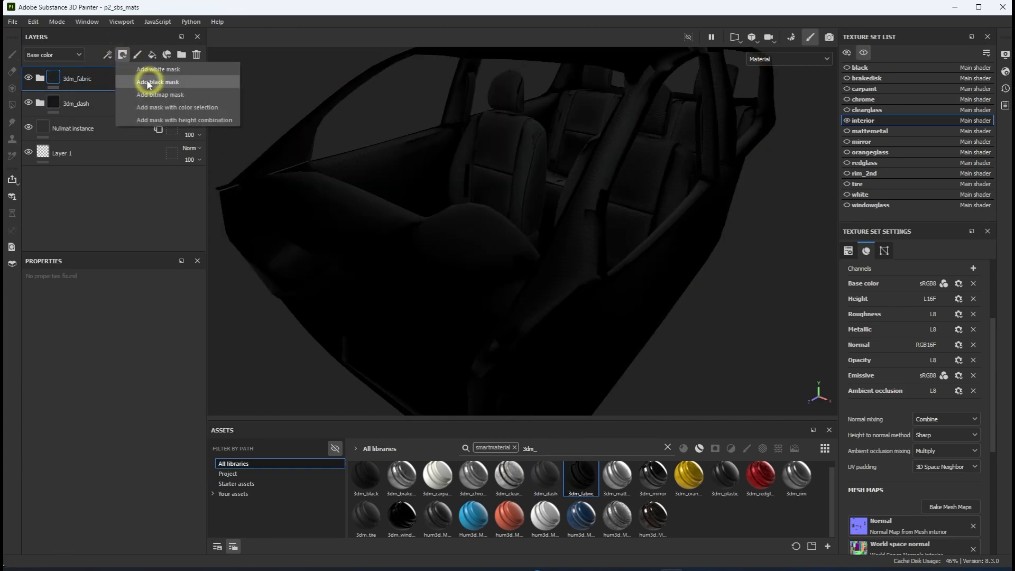
left_click(105, 55)
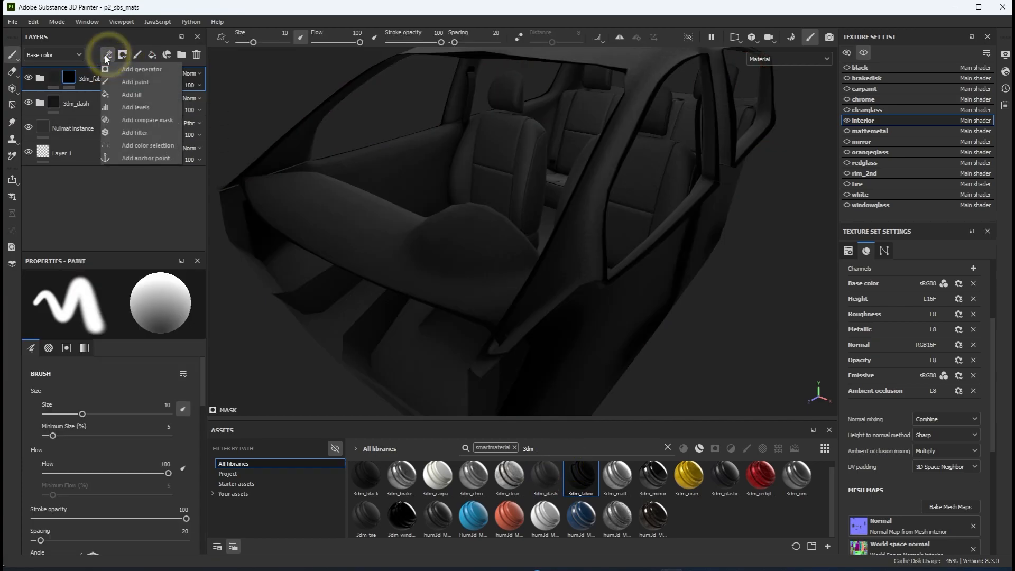
left_click(122, 80)
In mask view, use mesh-mode Polygon Fill to limit the 3dm_fabric mask to the seats, excluding other parts with color 0, and return to Material view
left_click(12, 105)
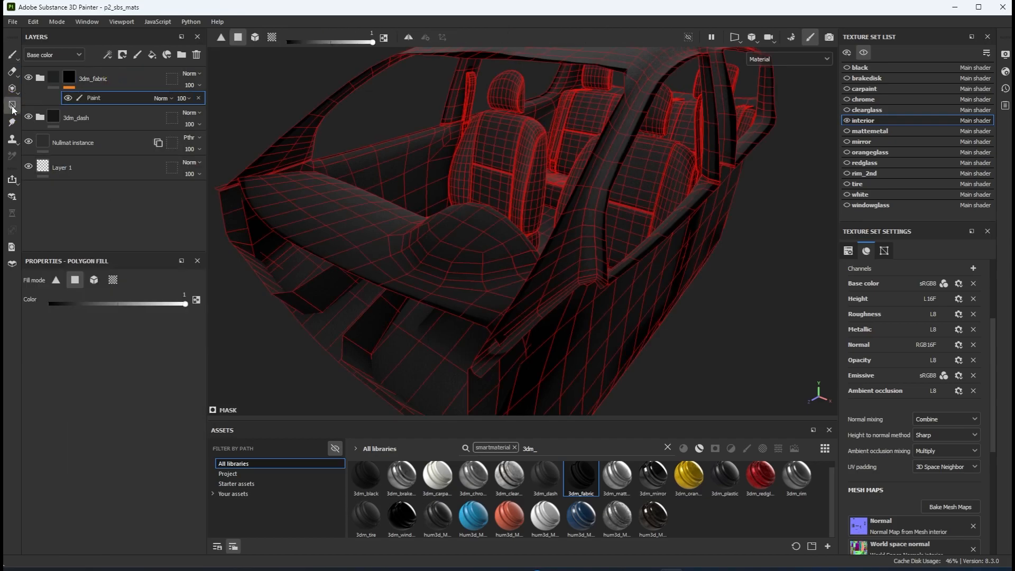
left_click(95, 280)
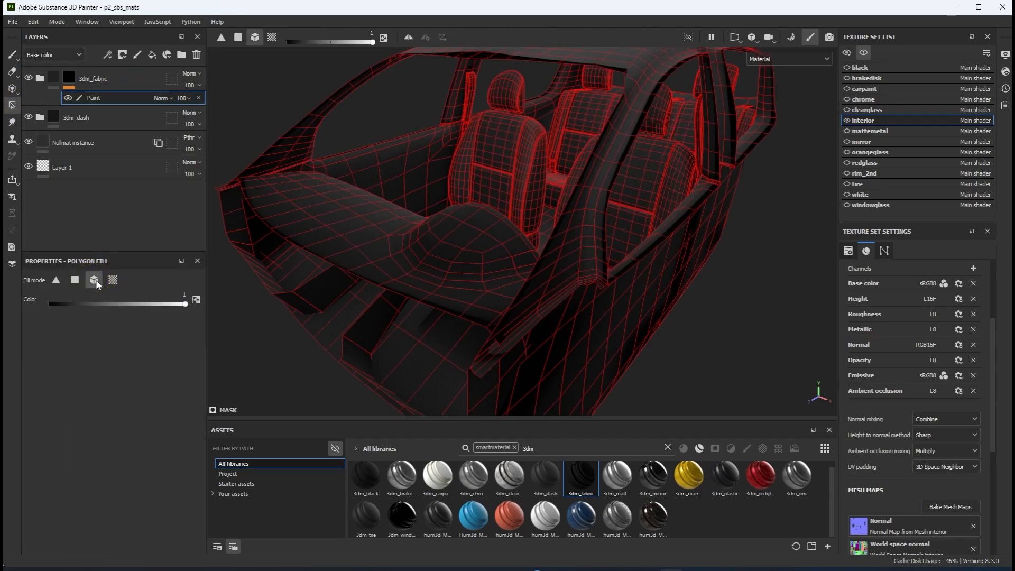
left_click(803, 58)
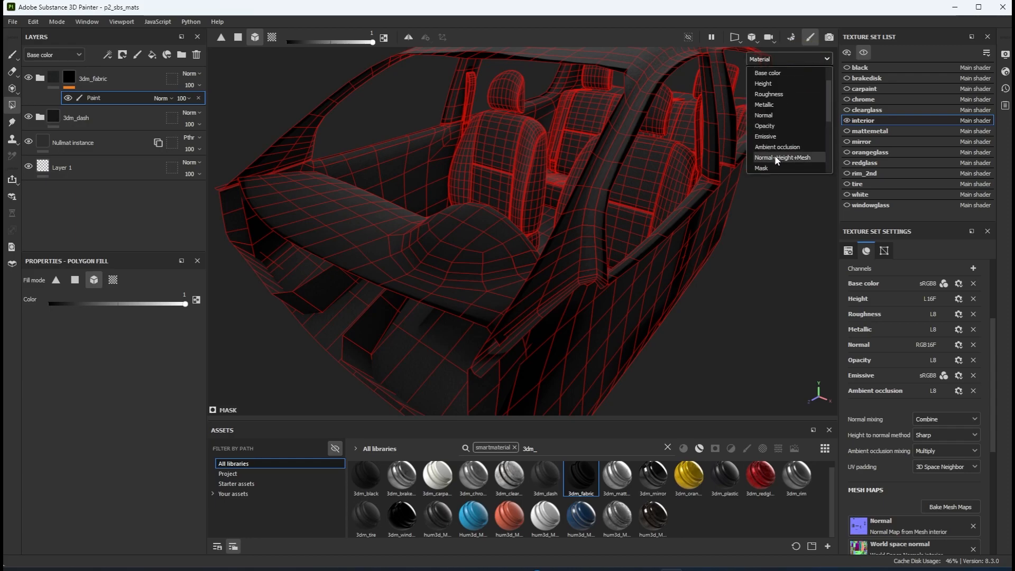
left_click(770, 163)
left_click(520, 162)
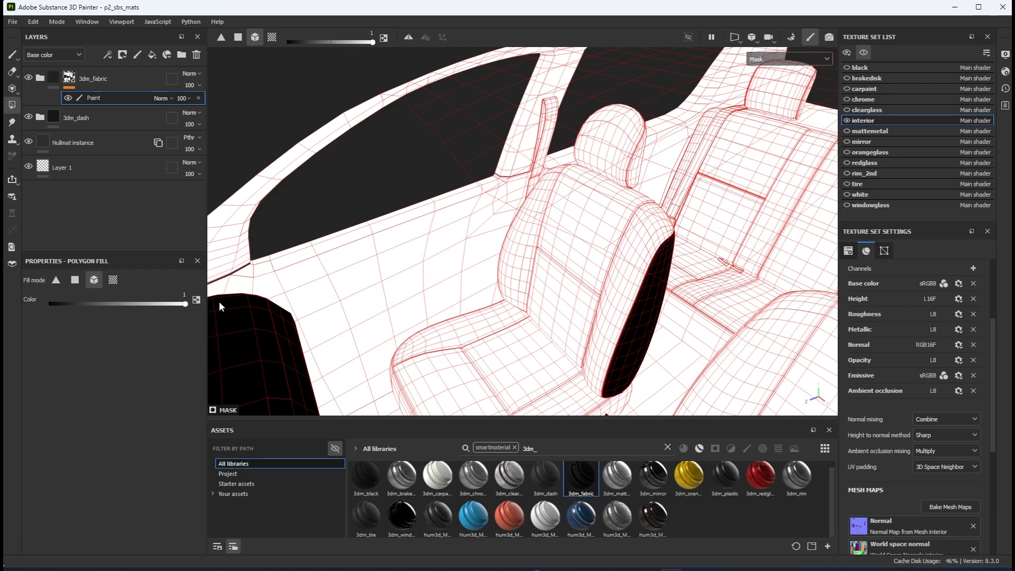
left_click_drag(186, 303, 50, 303)
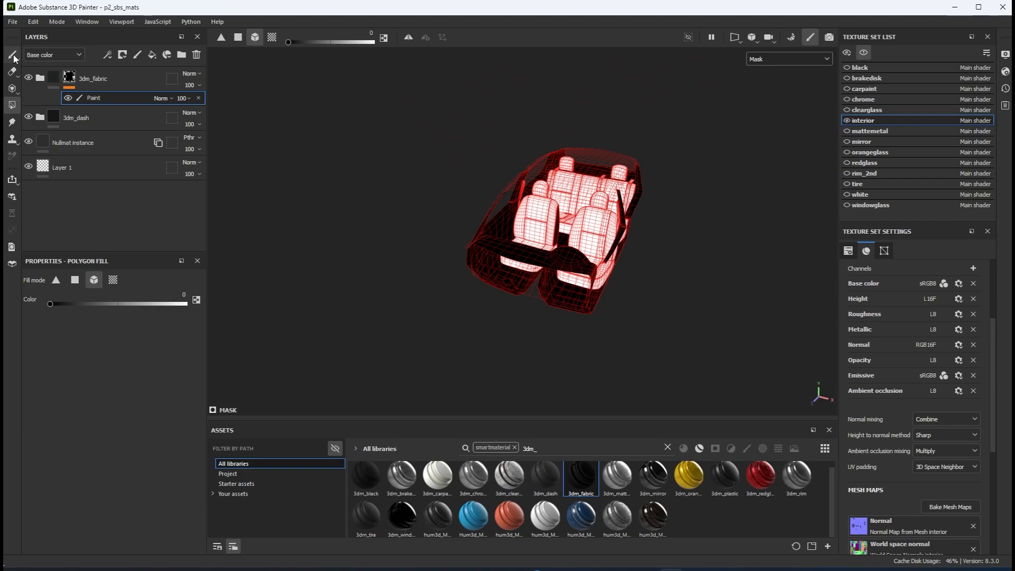
left_click(784, 59)
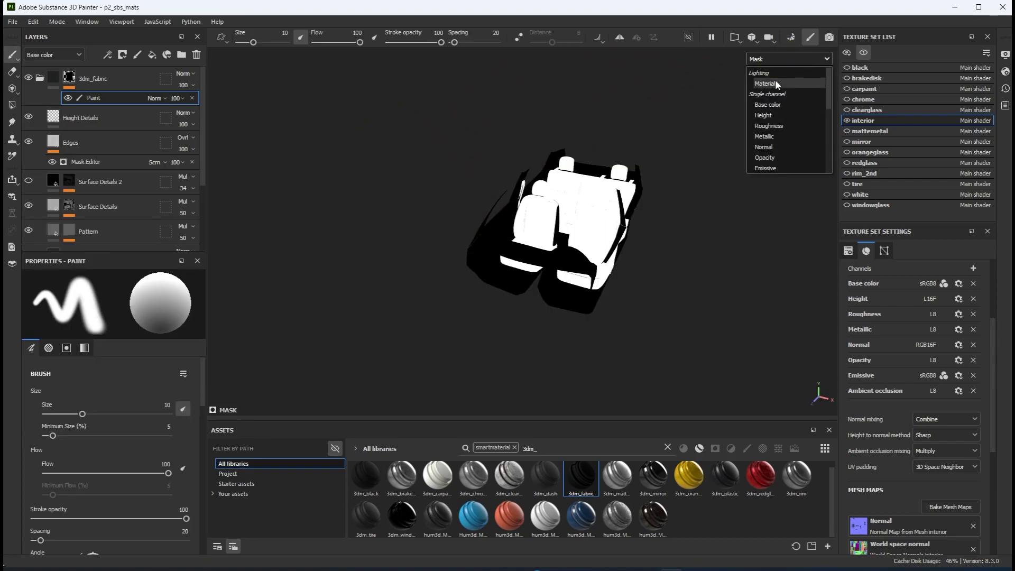
left_click(777, 82)
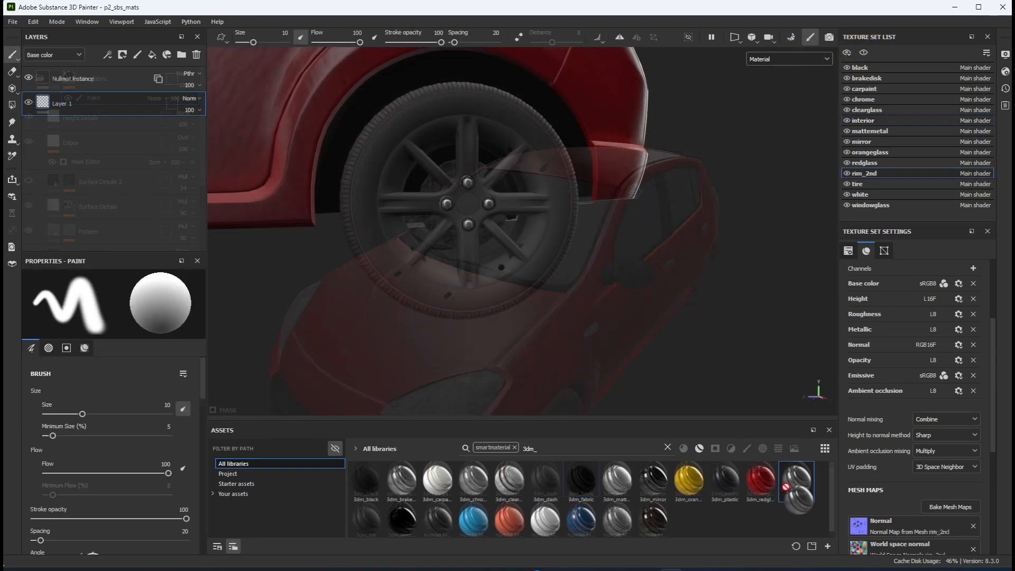
Apply the 3dm_rim, 3dm_plastic and 3dm_windowglass smart materials to the rim_2nd, white and windowglass texture sets respectively
left_click_drag(786, 486, 102, 75)
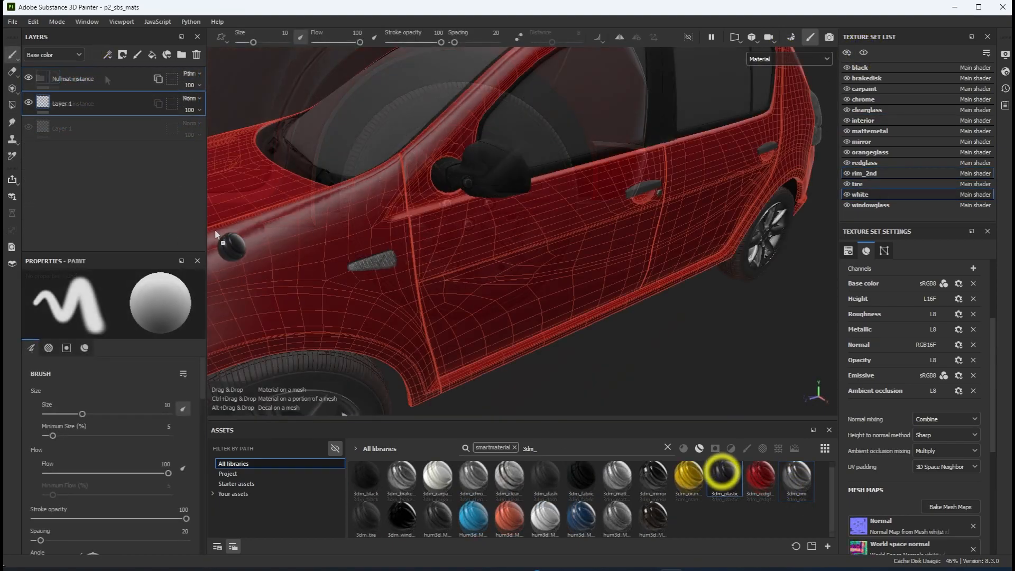
left_click_drag(722, 474, 84, 71)
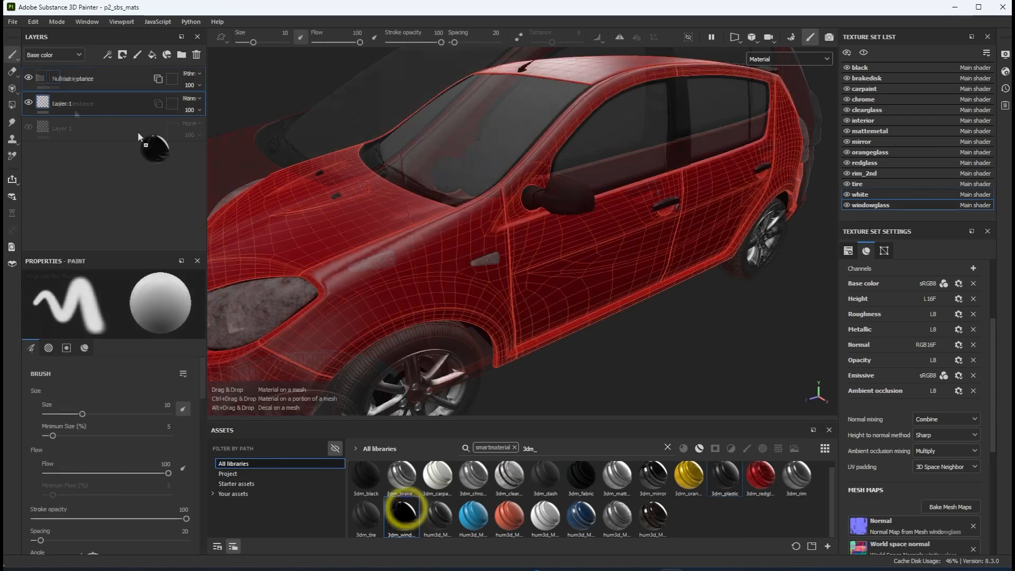
left_click_drag(403, 505, 106, 77)
left_click_drag(449, 302, 631, 265, "alt")
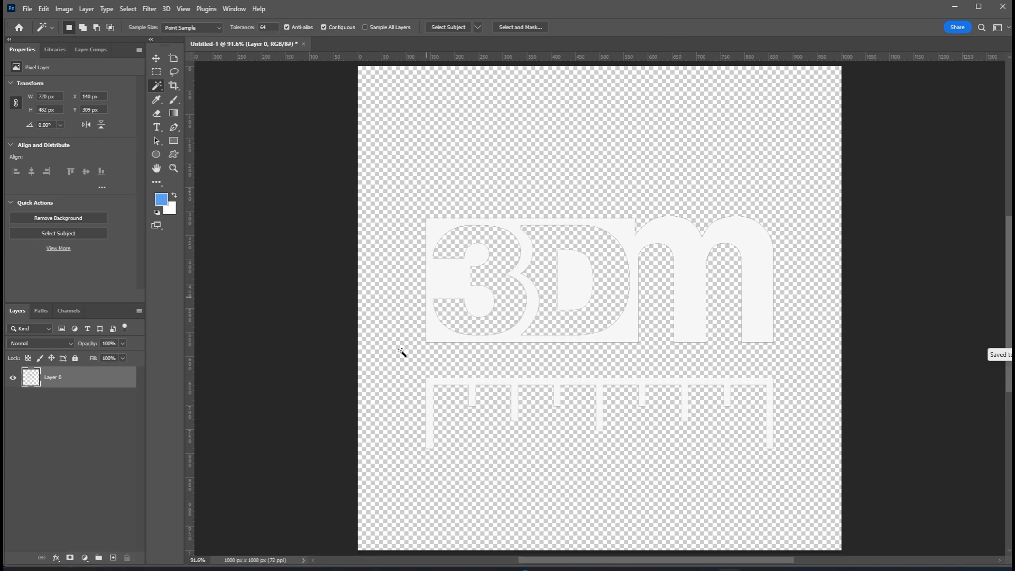
In Photoshop, start a Save for Web export of the 3DM logo, and create and open an sbs-in folder inside the textures folder
left_click(28, 10)
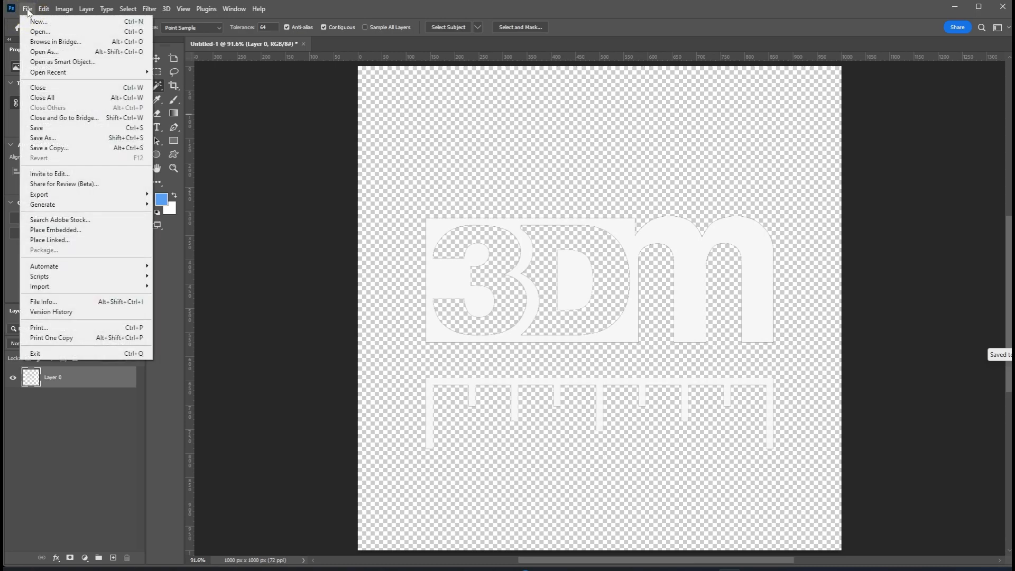
mouse_move(62, 200)
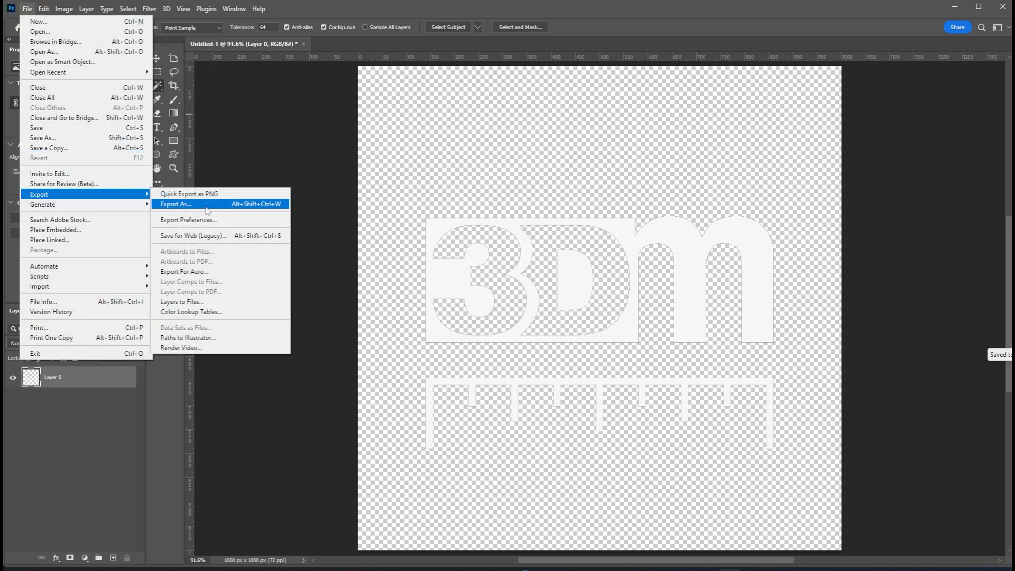
left_click(232, 235)
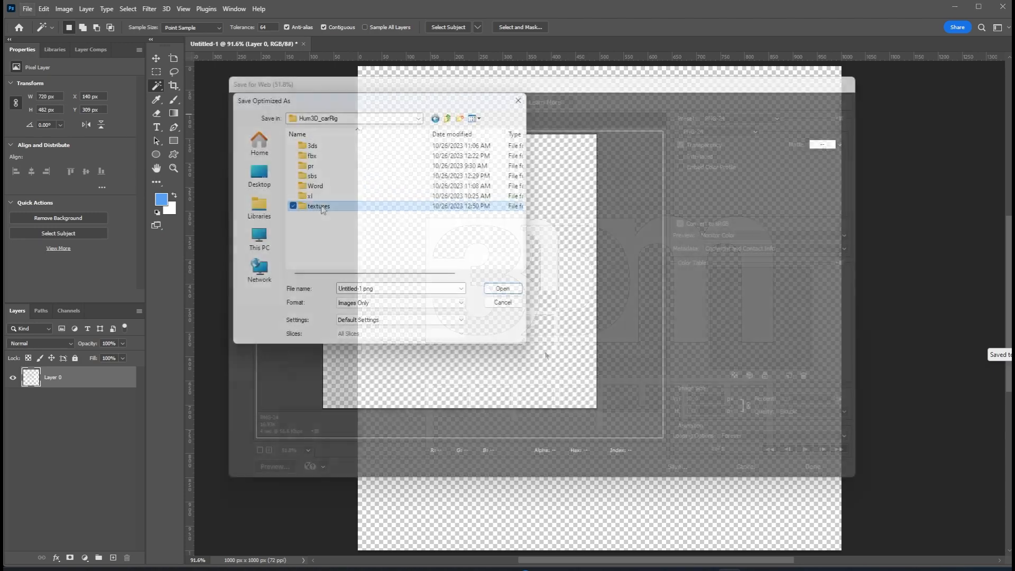
double_click(318, 206)
right_click(313, 211)
mouse_move(333, 344)
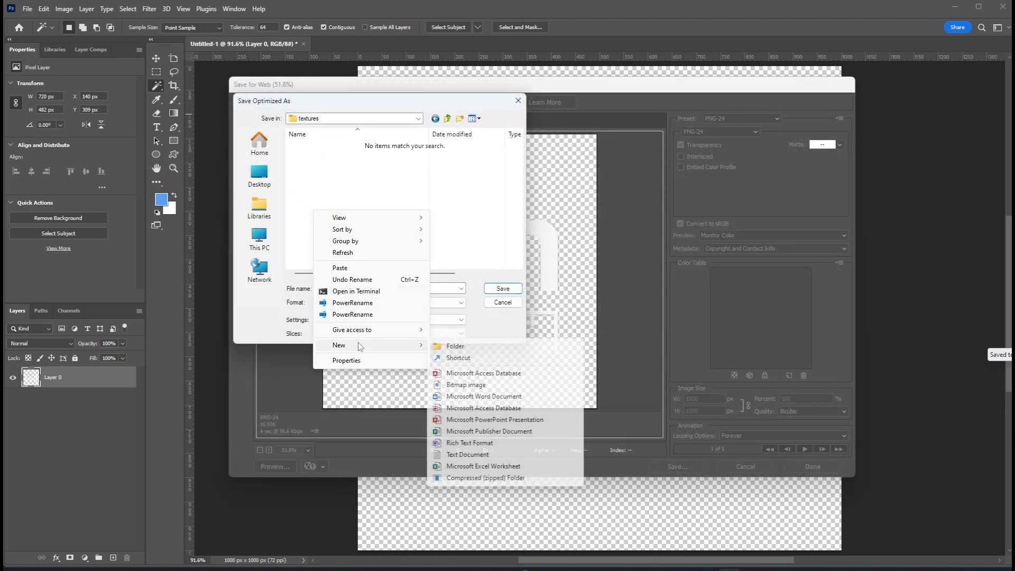
left_click(449, 347)
type("sbs")
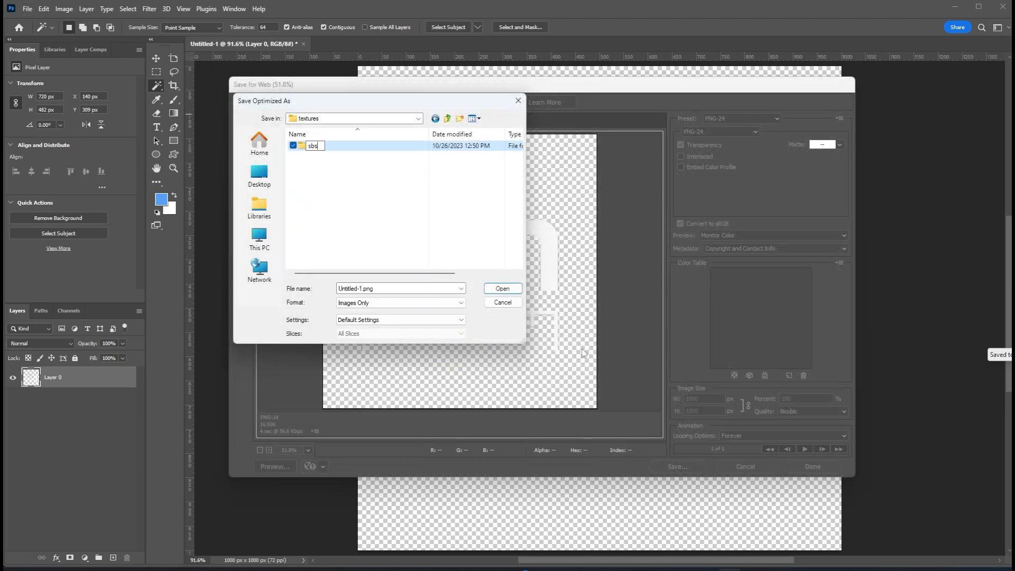
type("-in")
key("Return")
double_click(316, 145)
Name the exported logo image 3dm_logo and save it as a PNG in the sbs-in folder
left_click(400, 289)
key("ctrl+a")
type("3")
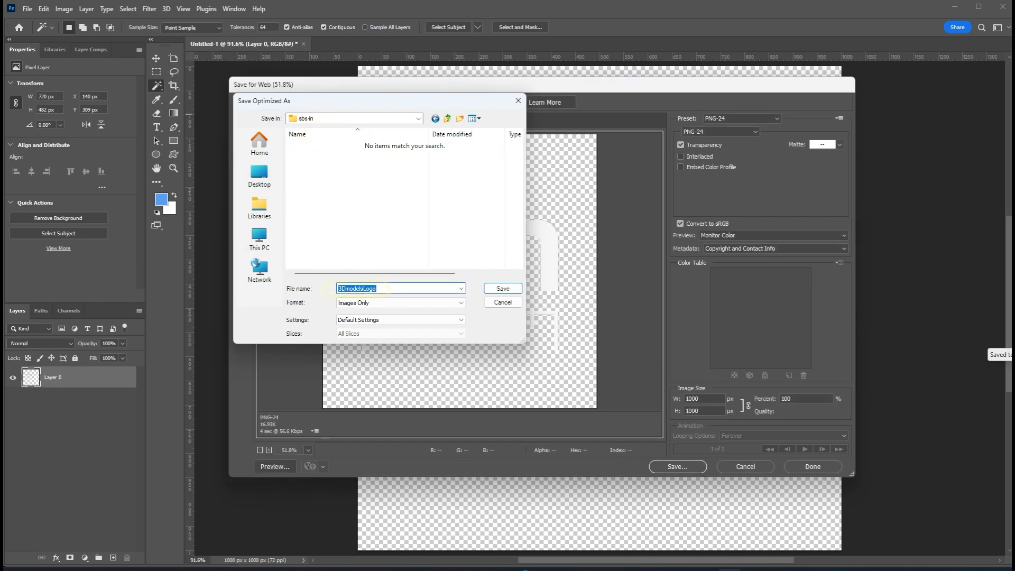
key("Return")
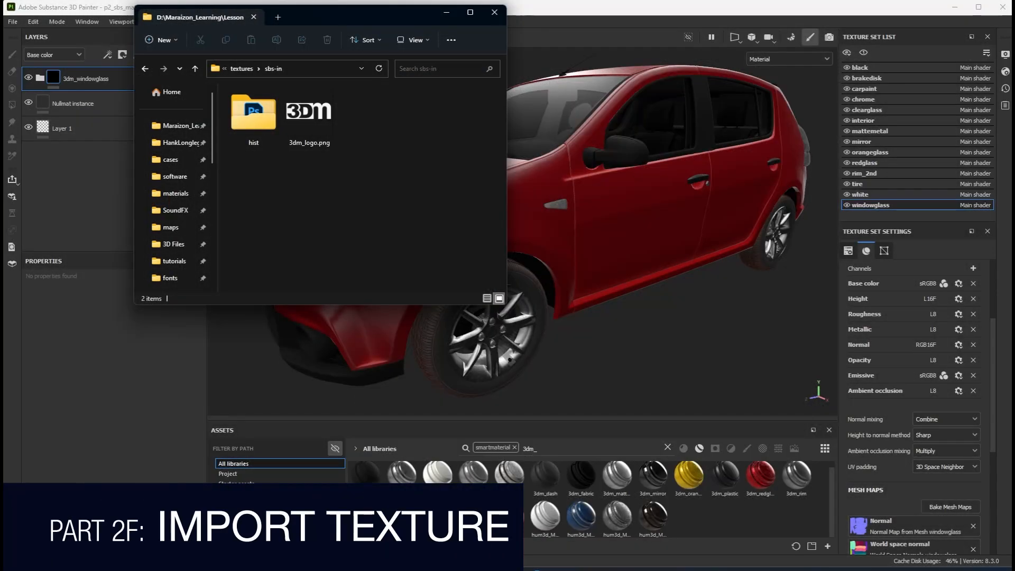
Import 3dm_logo.png from the sbs-in folder as a texture into the project p2_sbs_mats
left_click_drag(308, 119, 701, 500)
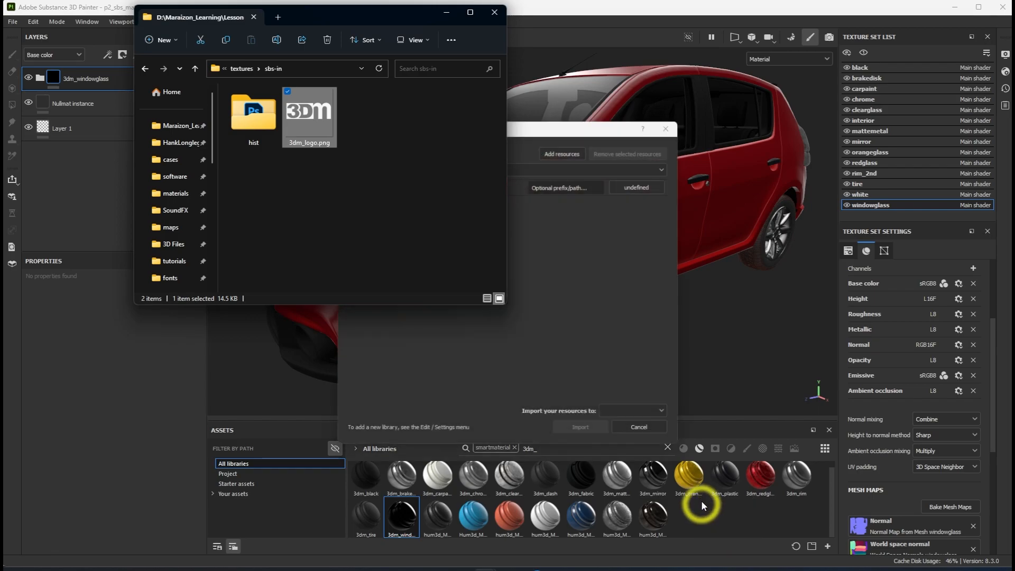
left_click(652, 181)
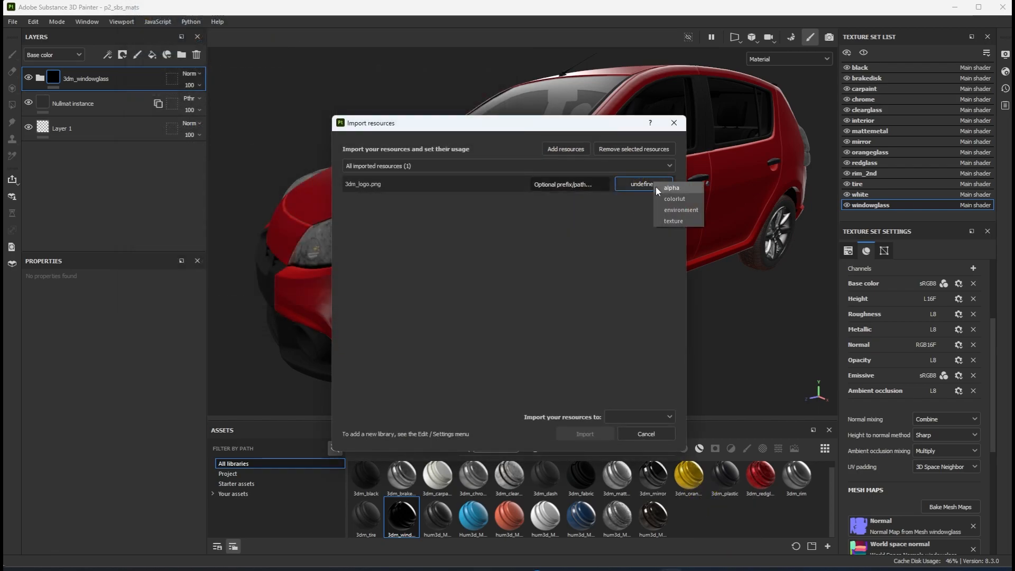
left_click(675, 220)
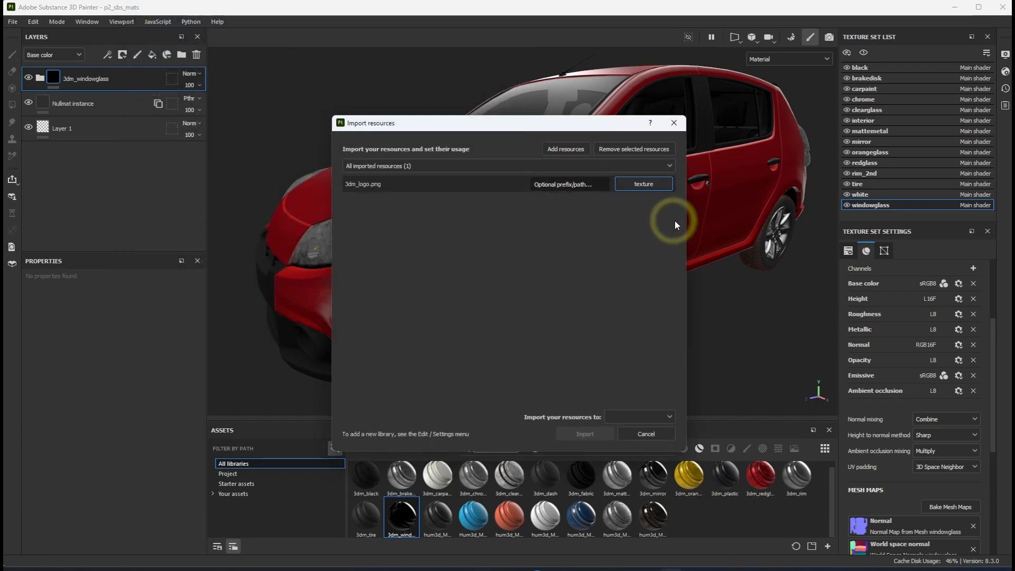
left_click(657, 416)
left_click(640, 440)
left_click(595, 435)
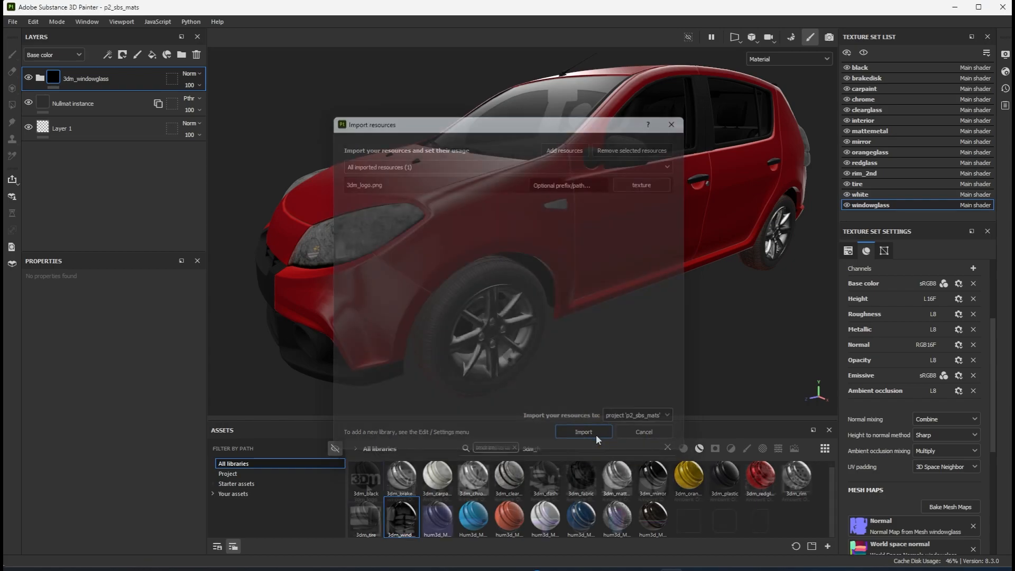
Add a paint layer to the carpaint texture set with only the color channel active and 3dm_logo as its base color
left_click(869, 88)
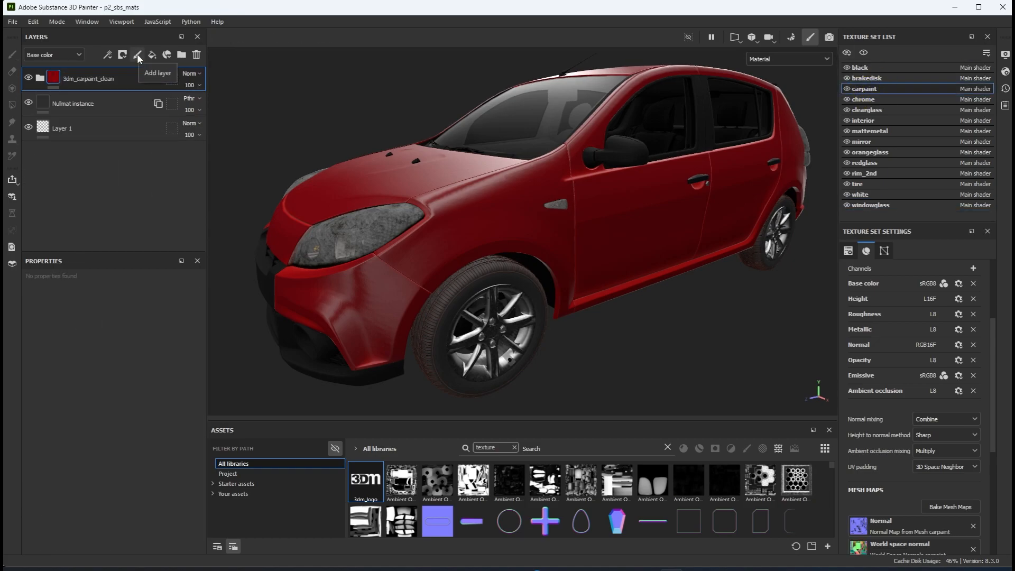
left_click(138, 53)
scroll(104, 432, "down", 3)
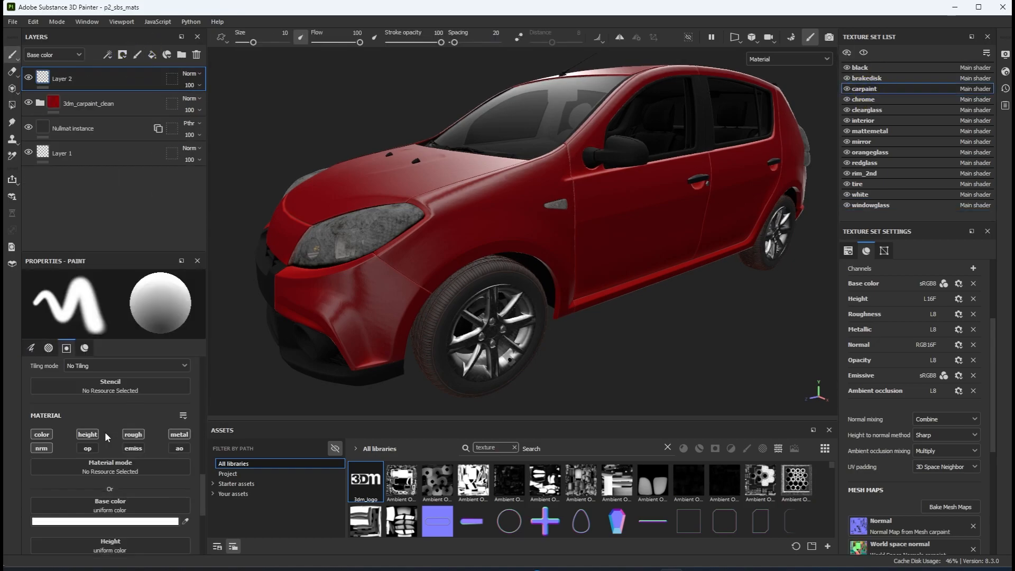
left_click(42, 435, "alt")
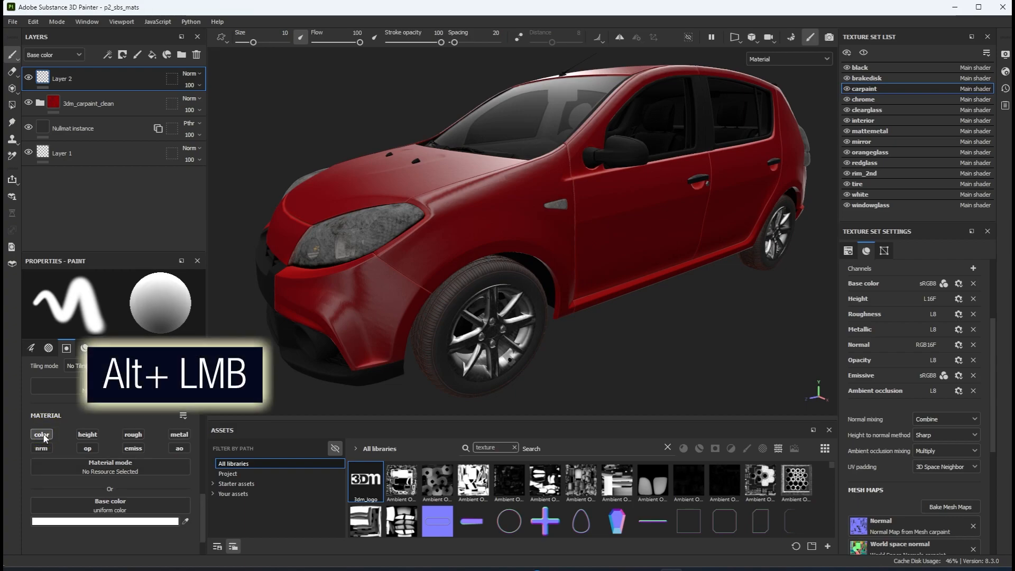
left_click_drag(365, 481, 152, 508)
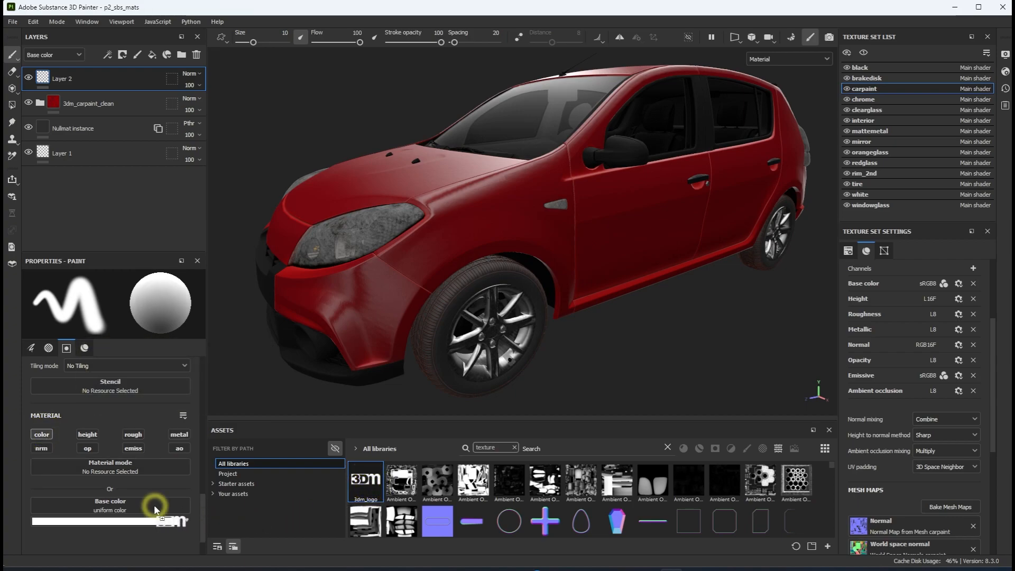
Add a paint effect to the new layer and switch to an orthographic view snapped to the car's side
left_click(109, 54)
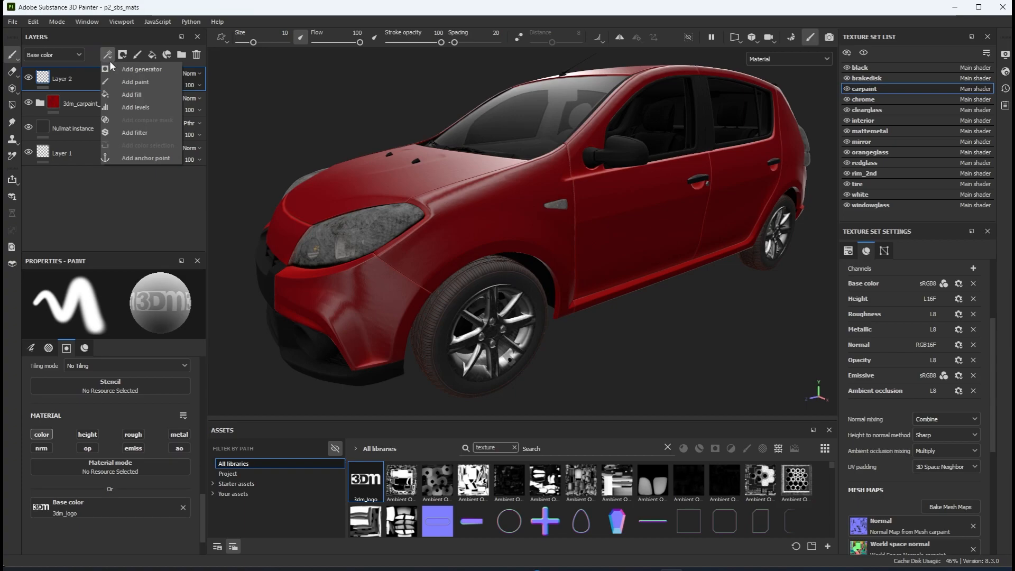
left_click(113, 78)
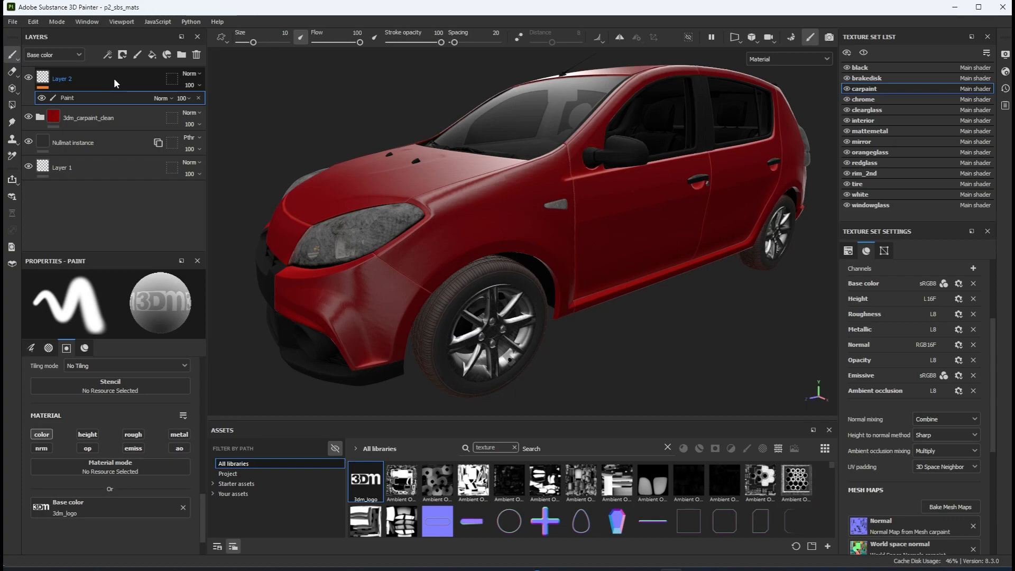
left_click(757, 41)
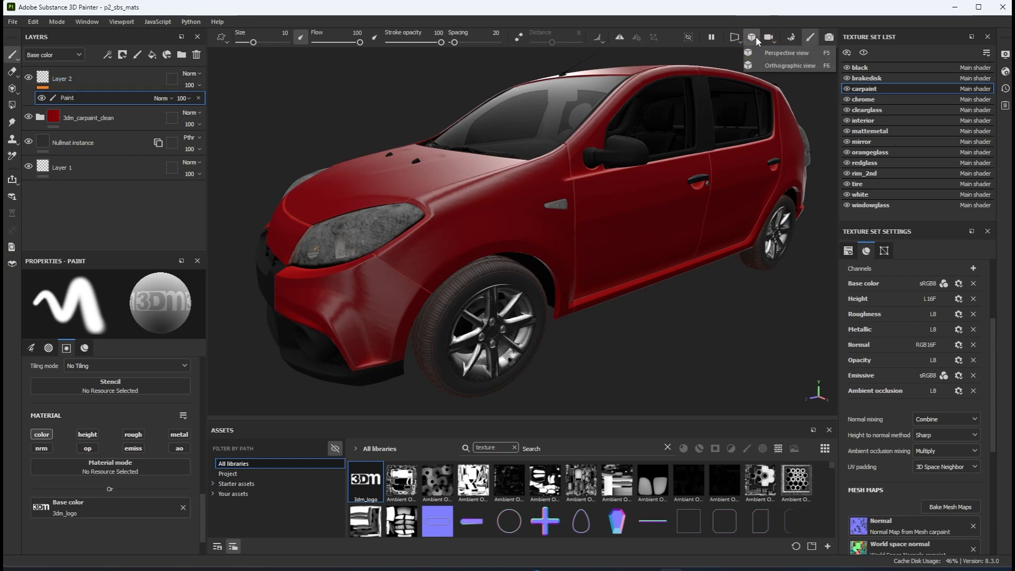
left_click(774, 66)
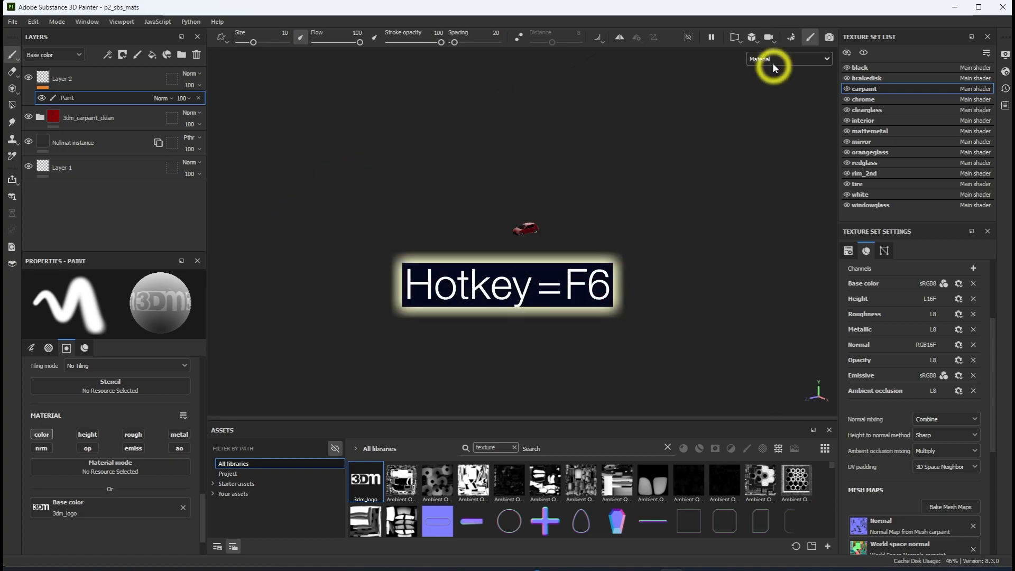
key("f")
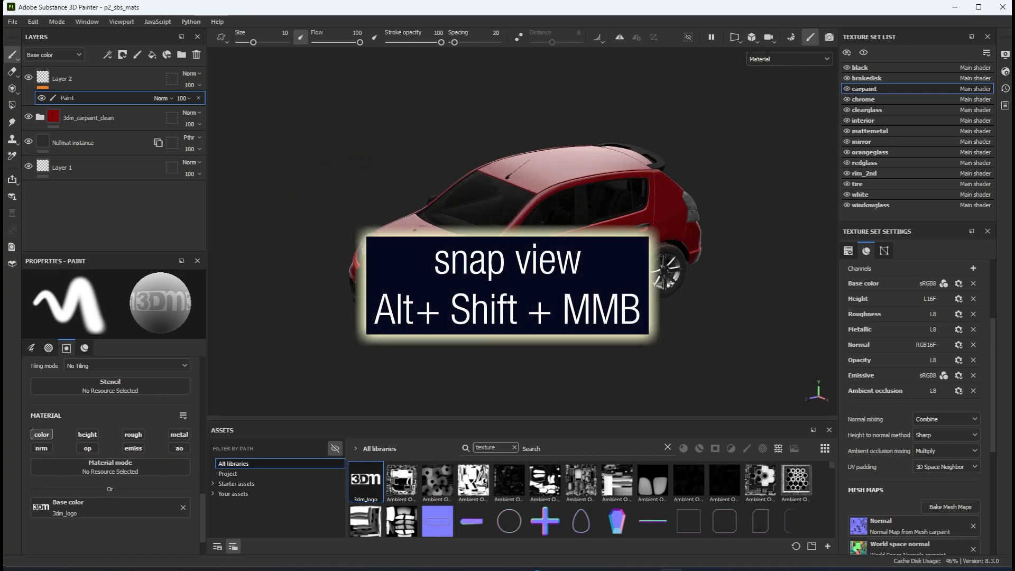
middle_click_drag(513, 264, 523, 267, "alt+shift")
scroll(534, 267, "up", 5)
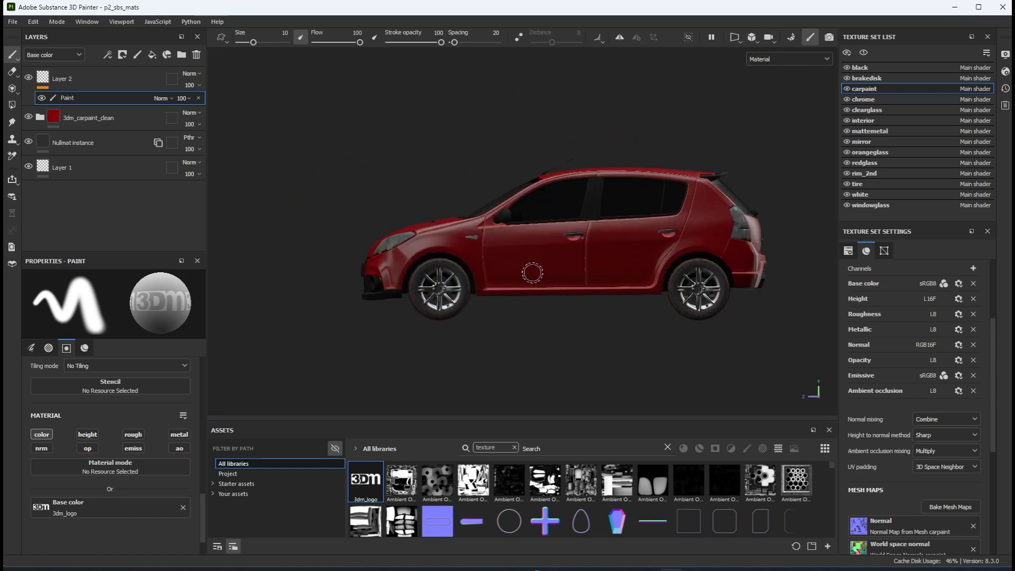
Clear the brush alpha and stamp the logo on the front door at brush size about 26 and on the tailgate at about 17
scroll(541, 268, "up", 1)
scroll(146, 423, "up", 4)
left_click(183, 429)
right_click_drag(520, 243, 547, 243, "ctrl")
left_click_drag(519, 243, 518, 232, "ctrl")
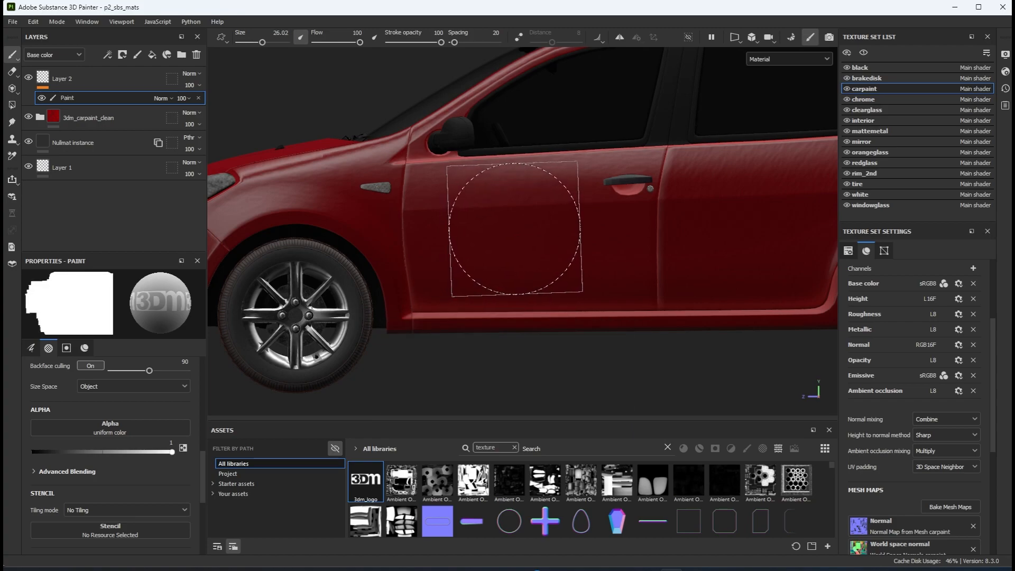
left_click(515, 229)
left_click(547, 204)
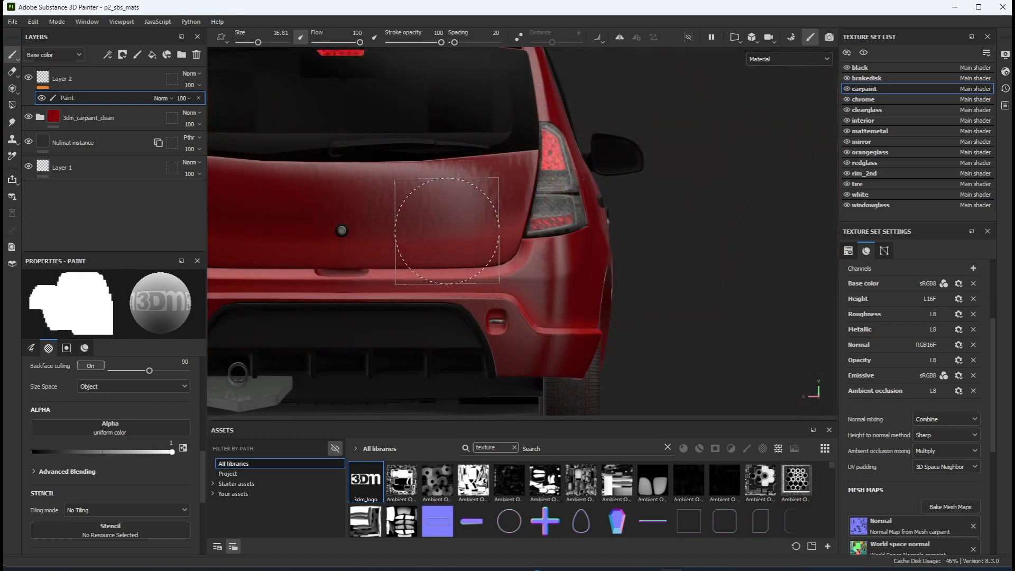
left_click(446, 231)
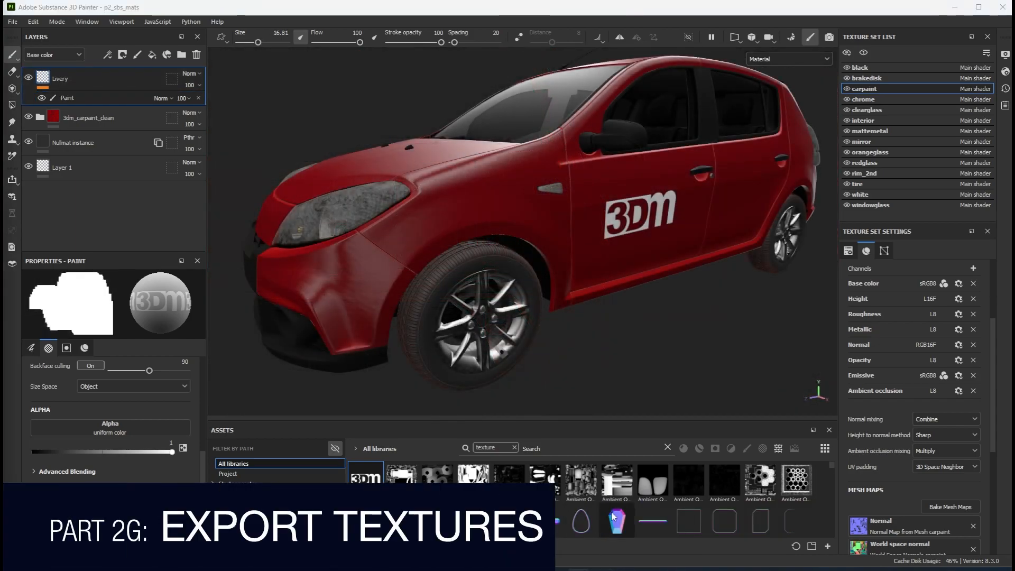
Start a texture export and set its output template to 3dm-vray
left_click(13, 22)
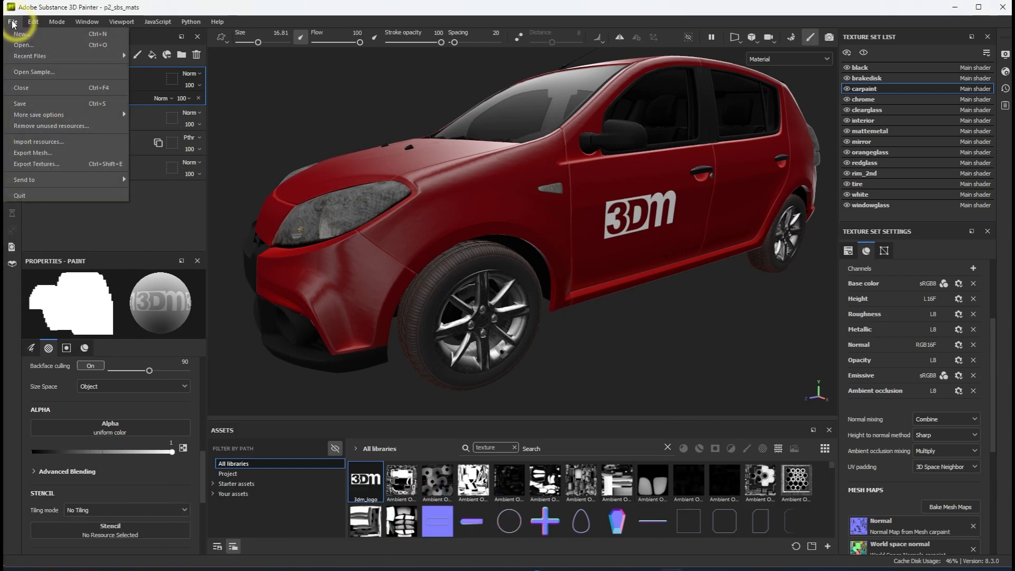
left_click(37, 164)
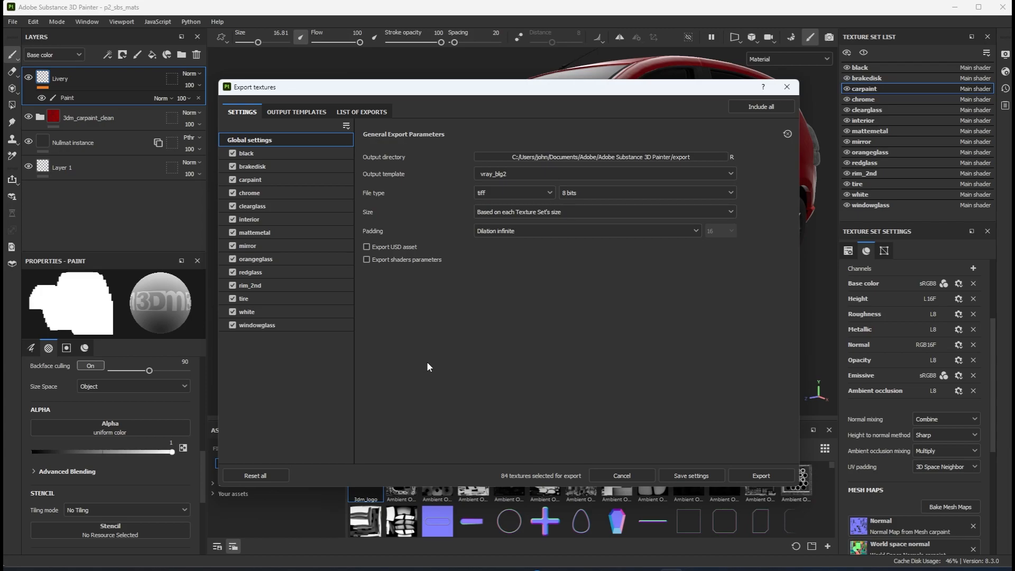
left_click(528, 171)
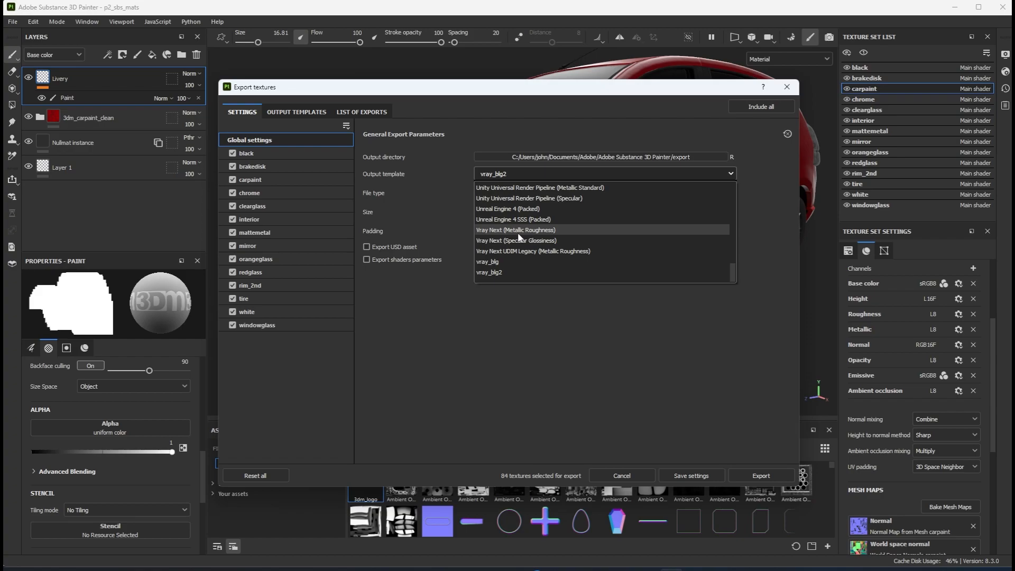
scroll(518, 237, "up", 12)
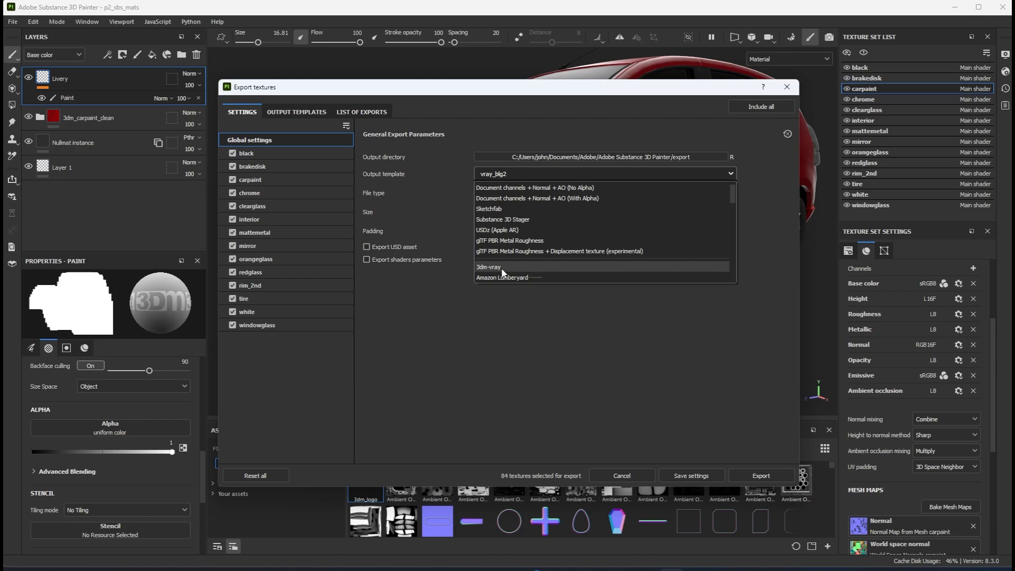
left_click(502, 268)
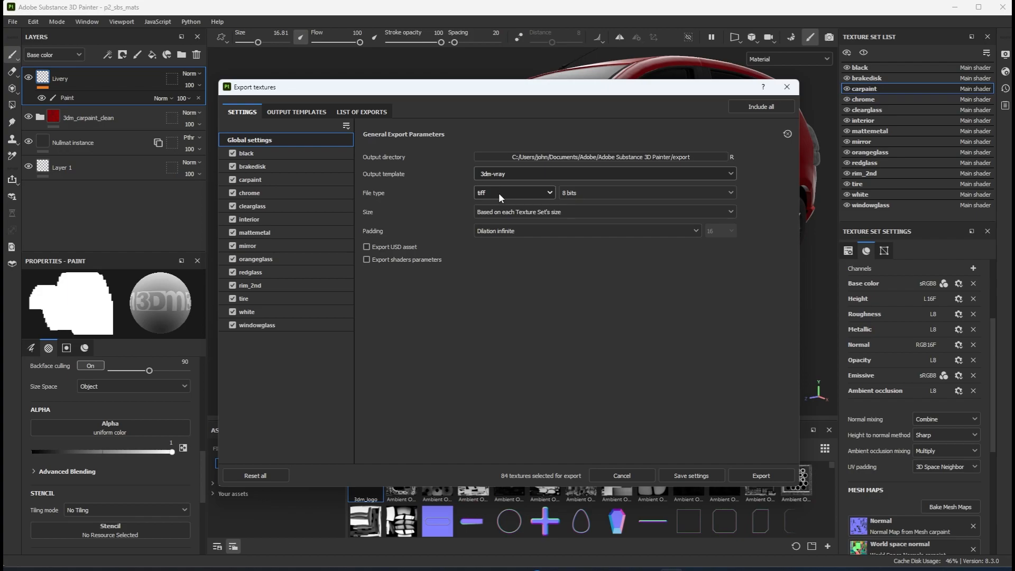
Set the output directory to textures/sbs-out, export all texture sets, and save the export settings
left_click(528, 156)
double_click(391, 195)
left_click(756, 457)
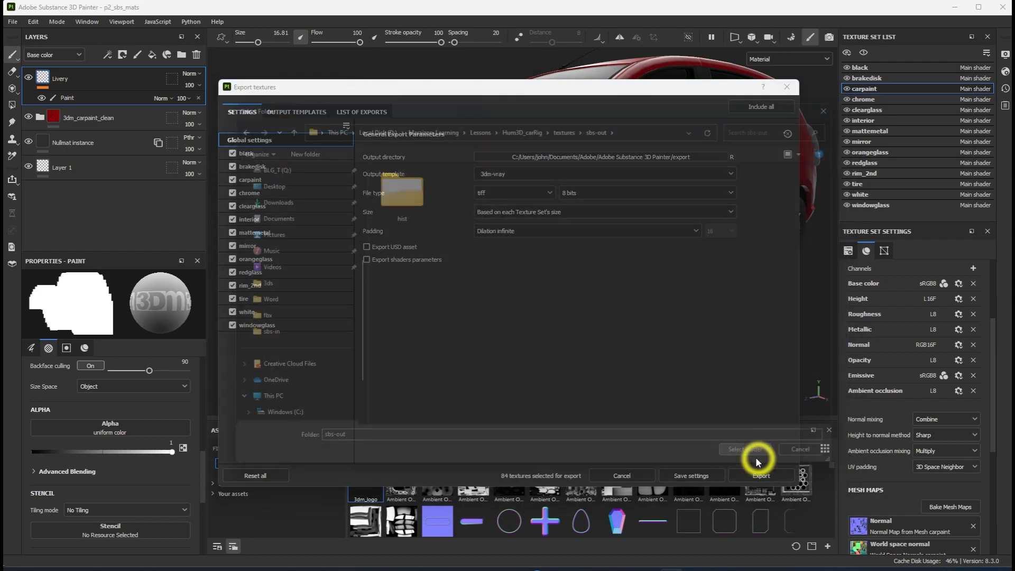
left_click(766, 475)
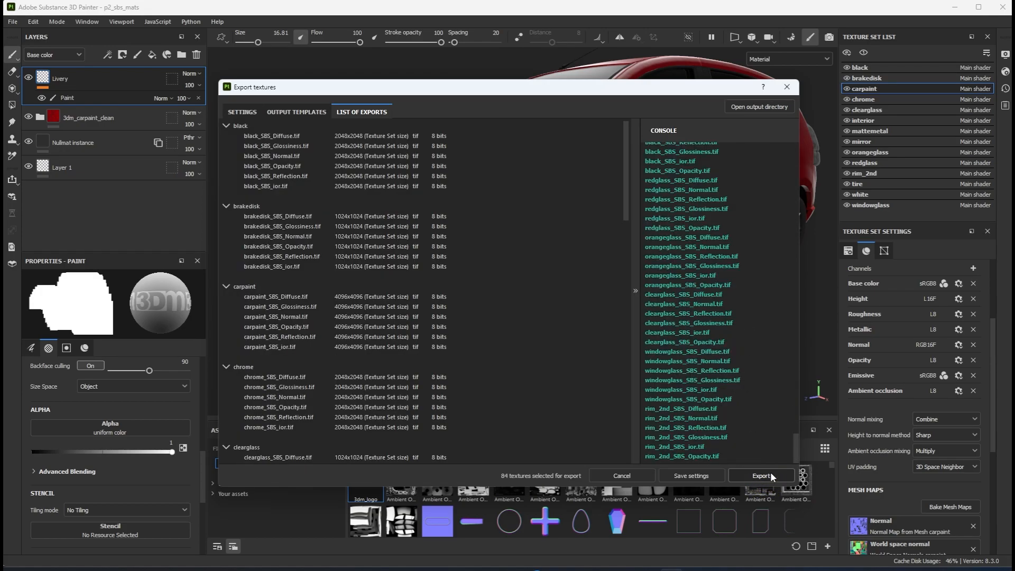
left_click(691, 476)
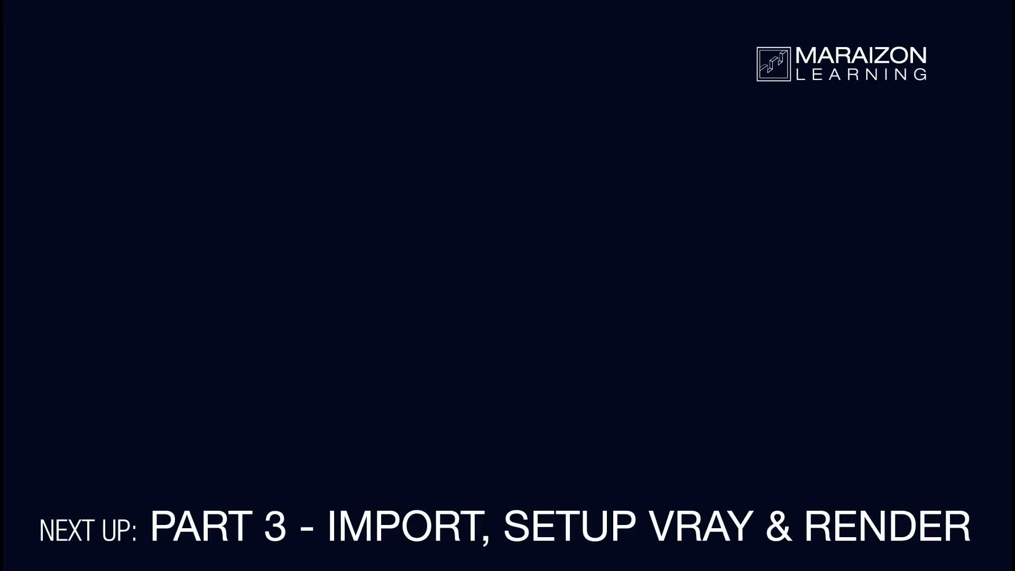